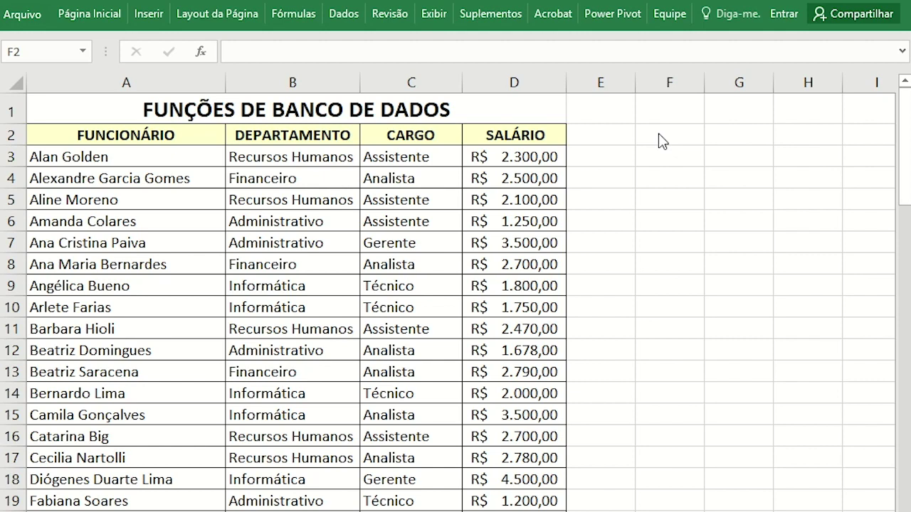
left_click(658, 133)
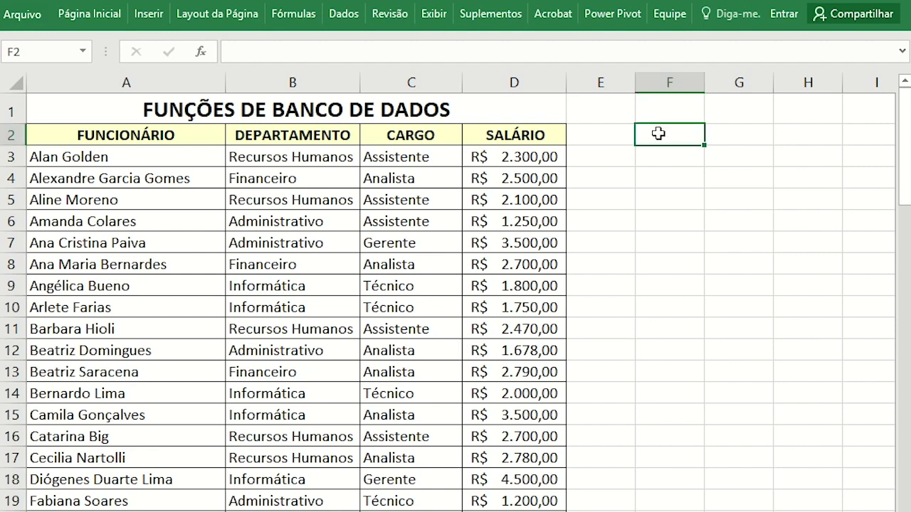
type("=")
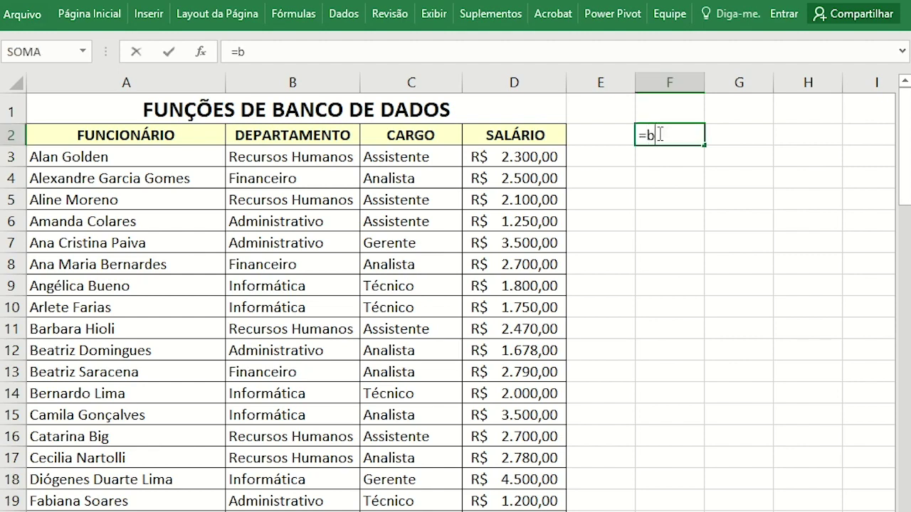
type("bd")
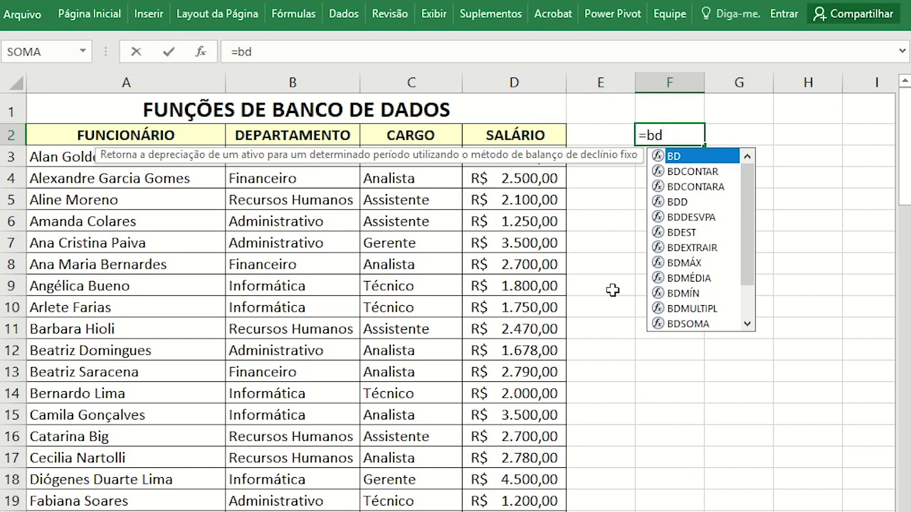
key("BackSpace")
key("BackSpace")
key("BackSpace")
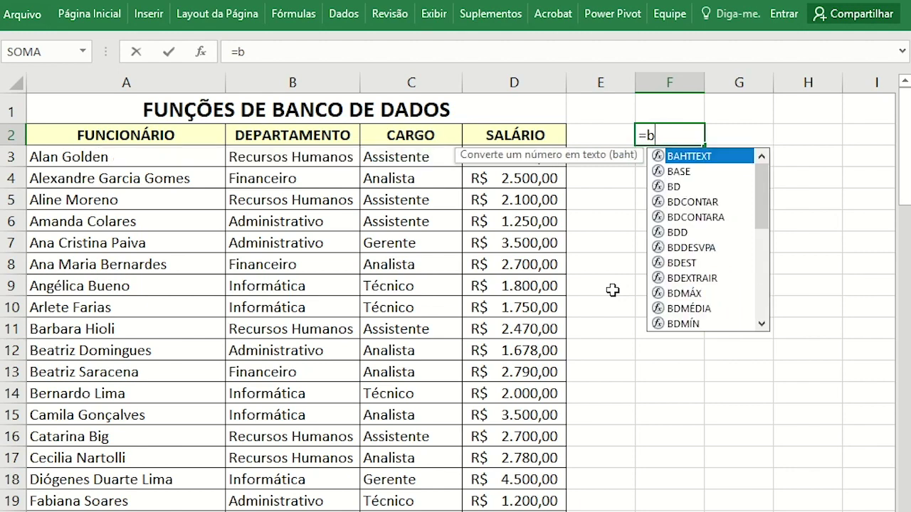
left_click(676, 328)
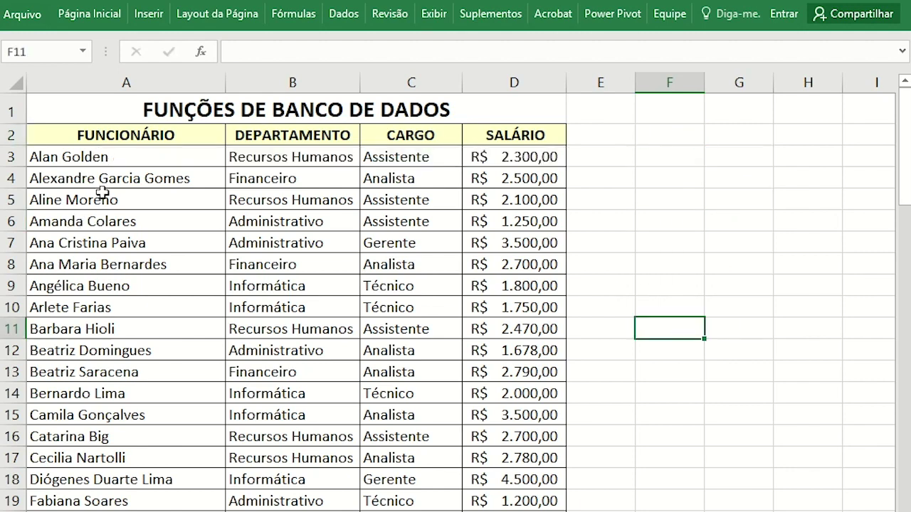
- Examine the employee table's four columns, the criteria blocks on the following sheet, and the DEPARTAMENTO header with its entries
left_click_drag(111, 135, 116, 420)
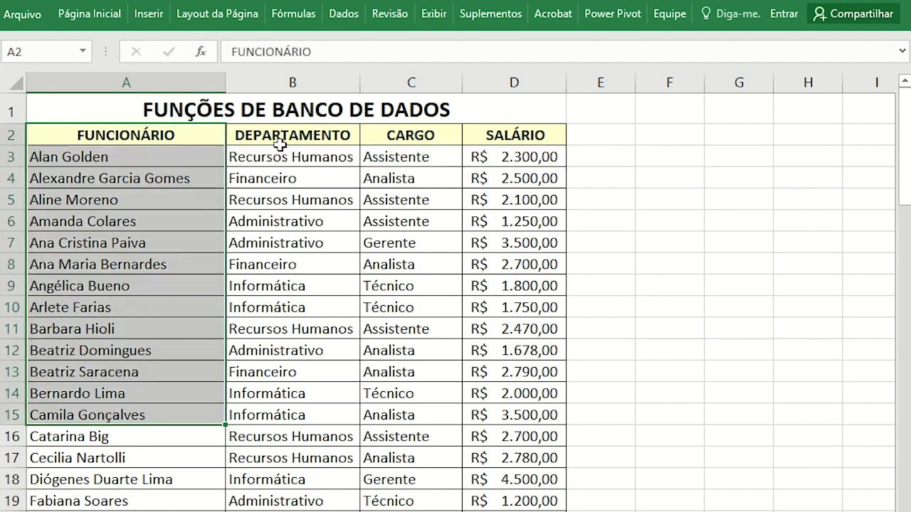
left_click_drag(287, 133, 295, 436)
left_click_drag(423, 134, 415, 429)
left_click_drag(496, 139, 530, 459)
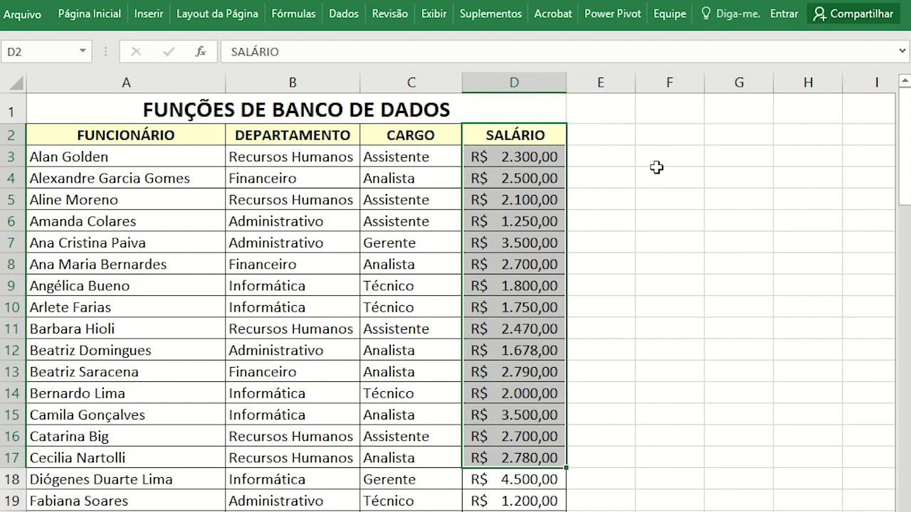
left_click(686, 145)
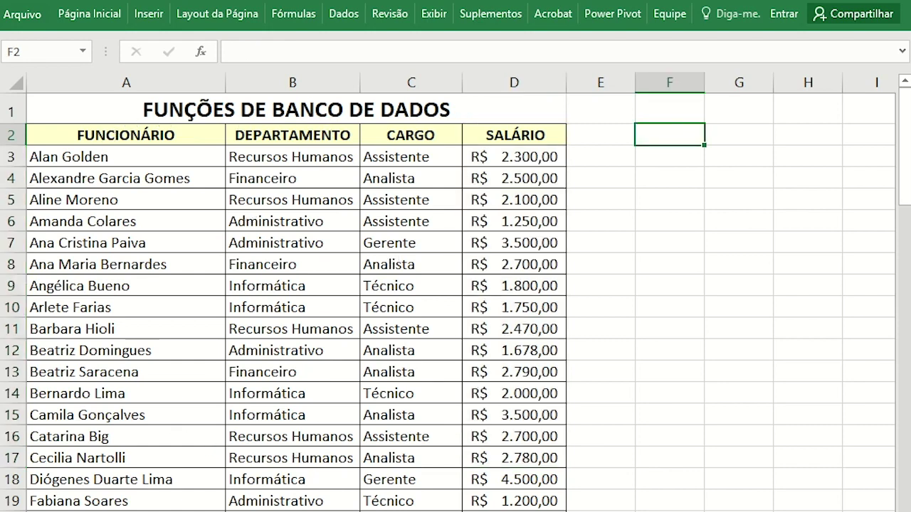
key("ctrl+Page_Down")
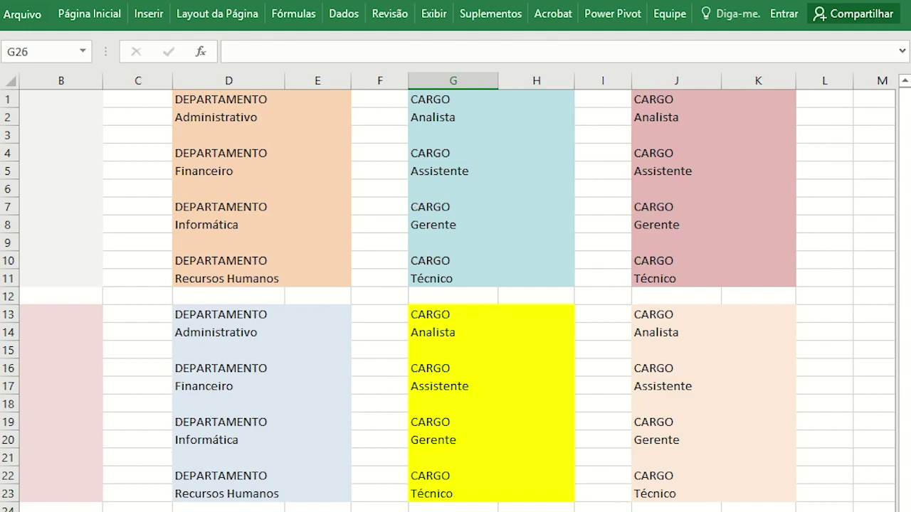
key("ctrl+Page_Up")
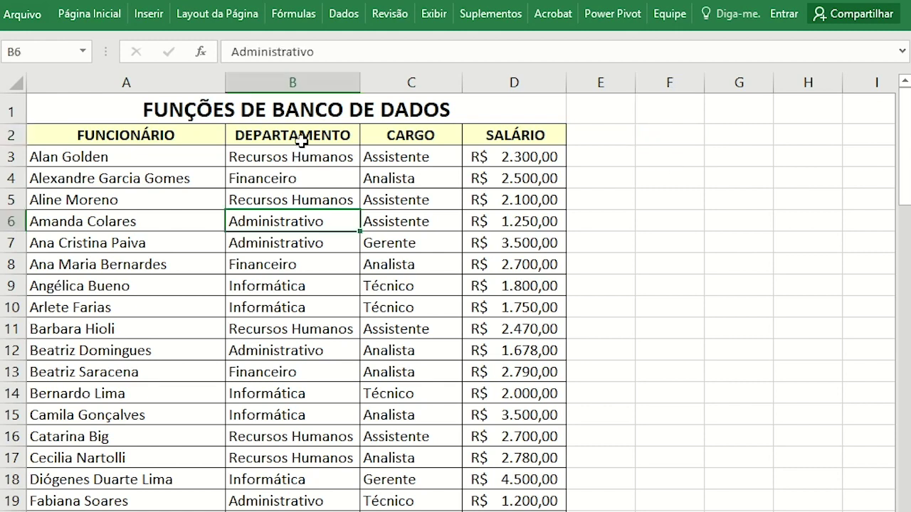
left_click(302, 140)
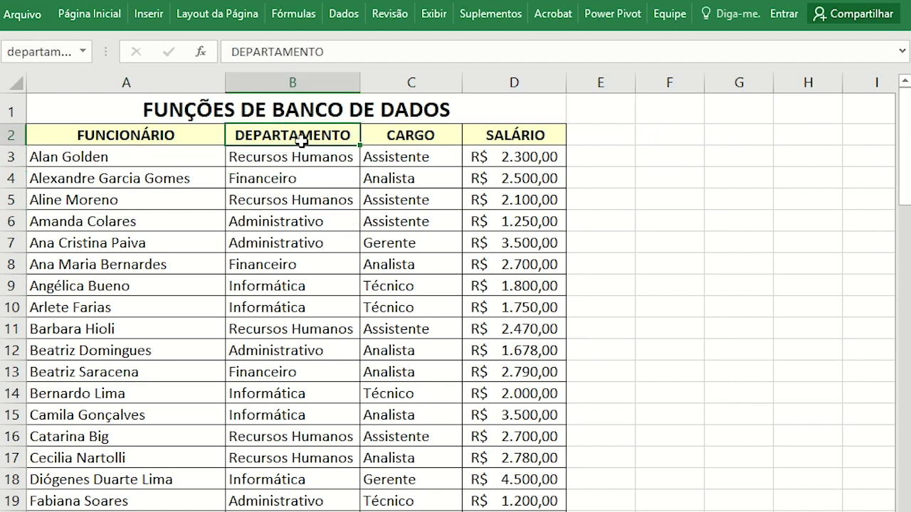
left_click(306, 202)
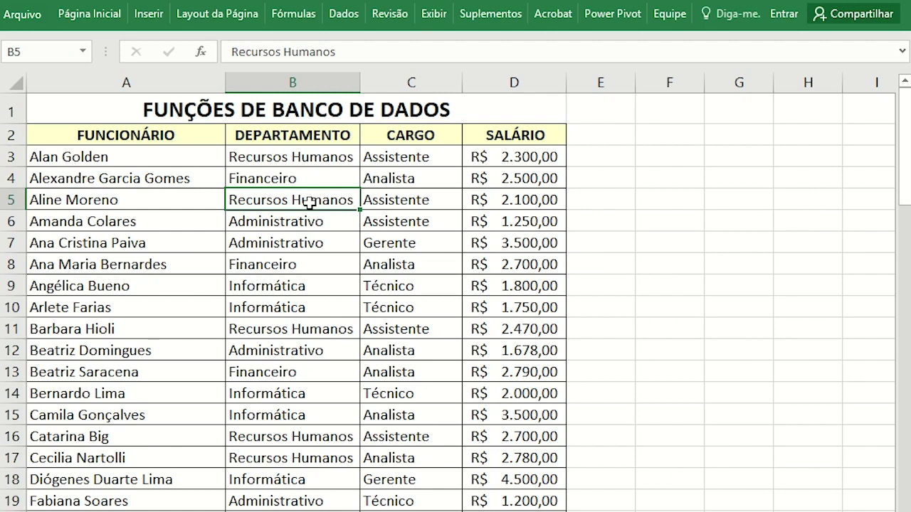
- Create a criteria block with the table's formatted header DEPARTAMENTO in F2 and the entry Recursos Humanos in F3
left_click(687, 138)
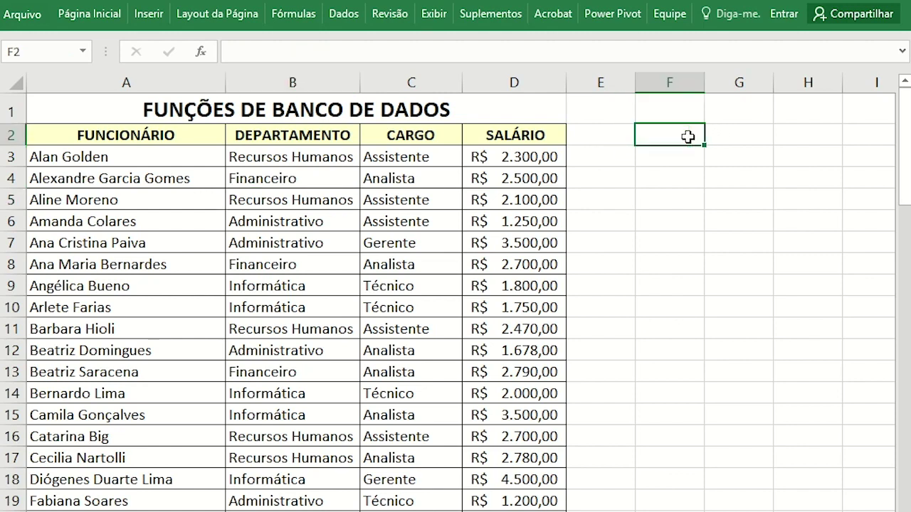
type("DEPARTAMENTO")
key("Return")
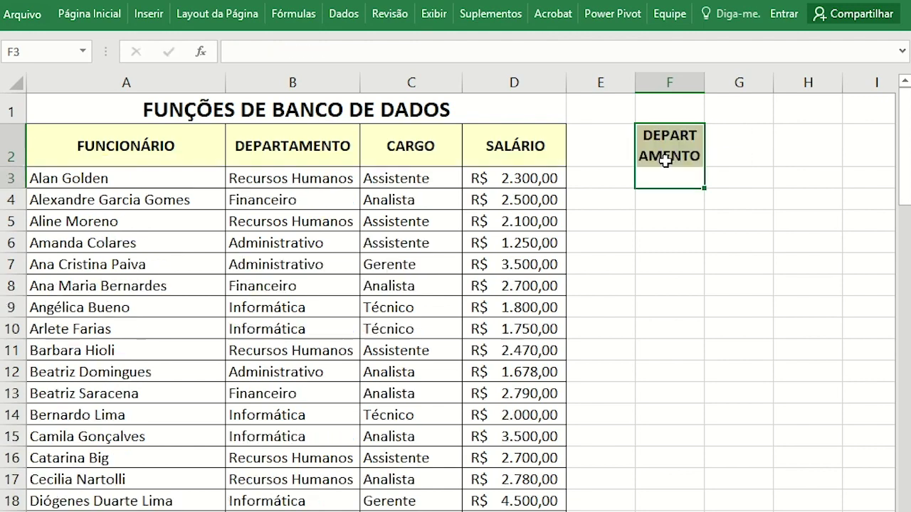
left_click(681, 183)
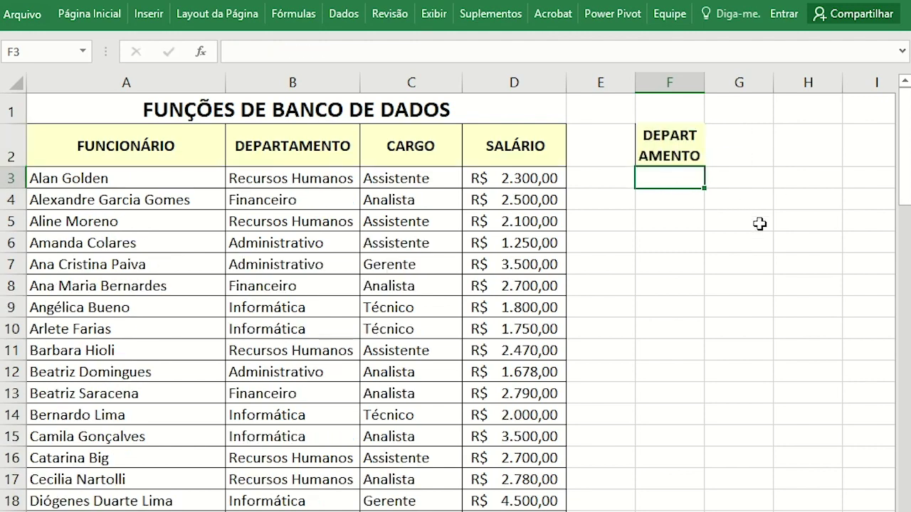
type("Recursos Humanos")
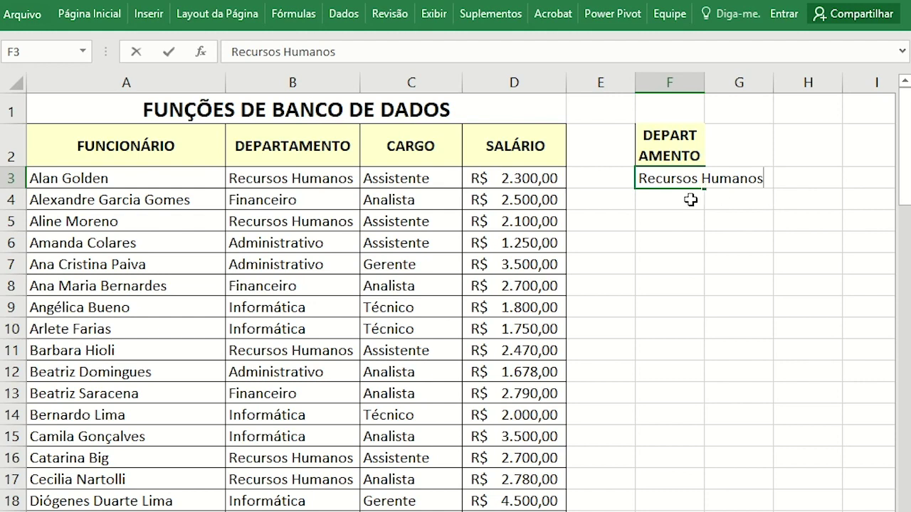
left_click(637, 199)
- Widen column F to fit the criteria text on one line and apply all borders to F2:F3
left_click_drag(705, 84, 772, 91)
left_click_drag(699, 163, 700, 174)
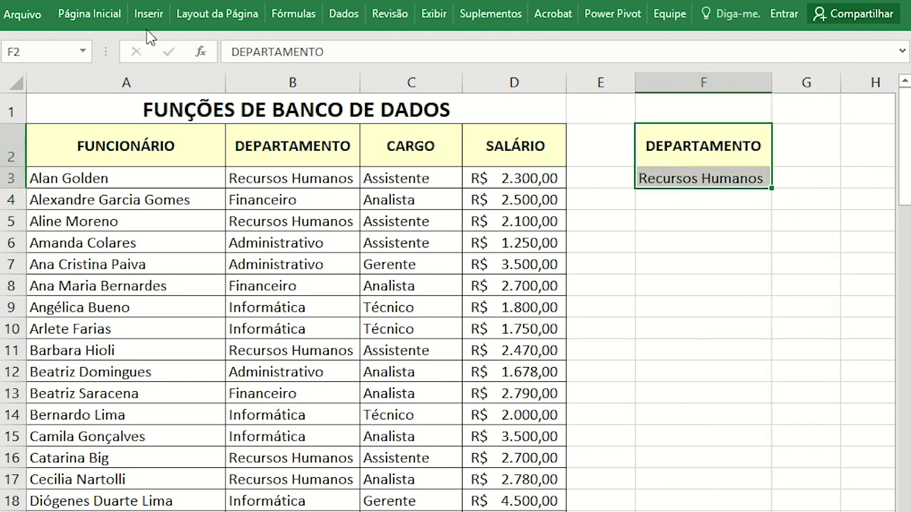
left_click(88, 14)
left_click(187, 73)
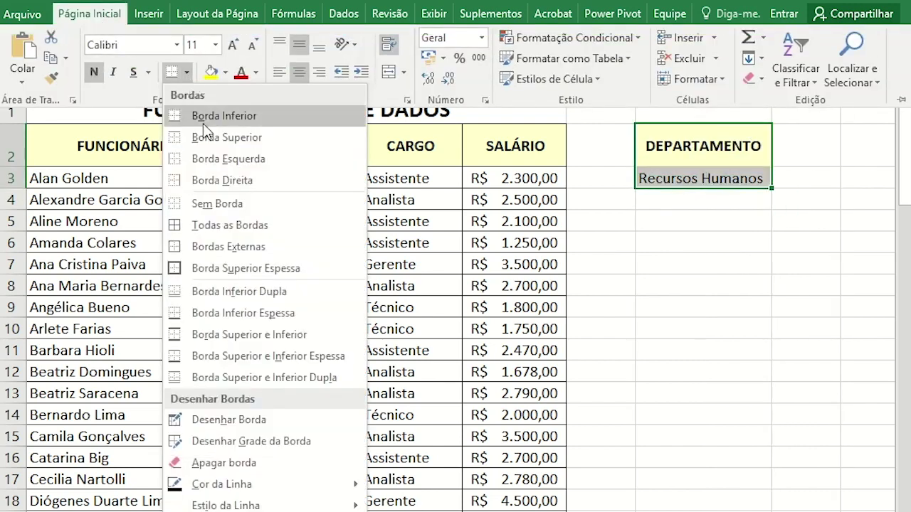
left_click(269, 225)
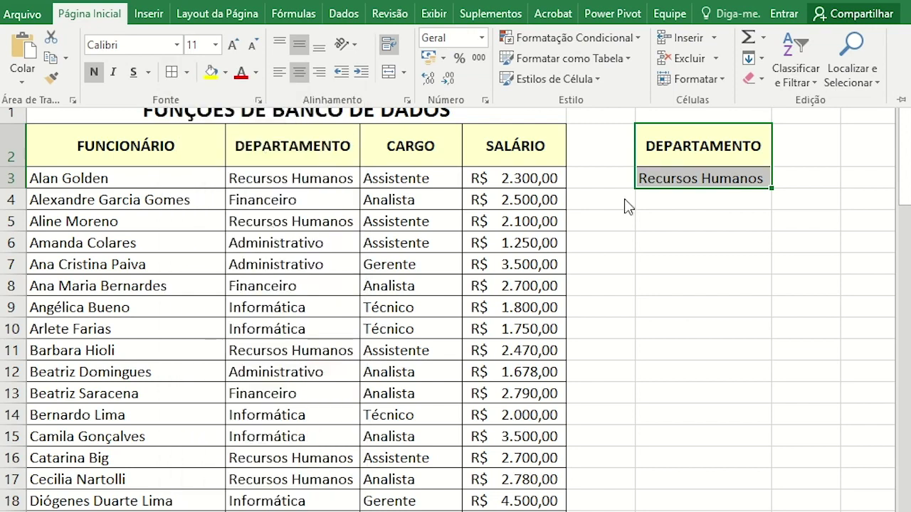
- Begin a BDSOMA formula in F5 with the entire employee table, headers included (DADOS), as the database argument
left_click(683, 224)
left_click(699, 223)
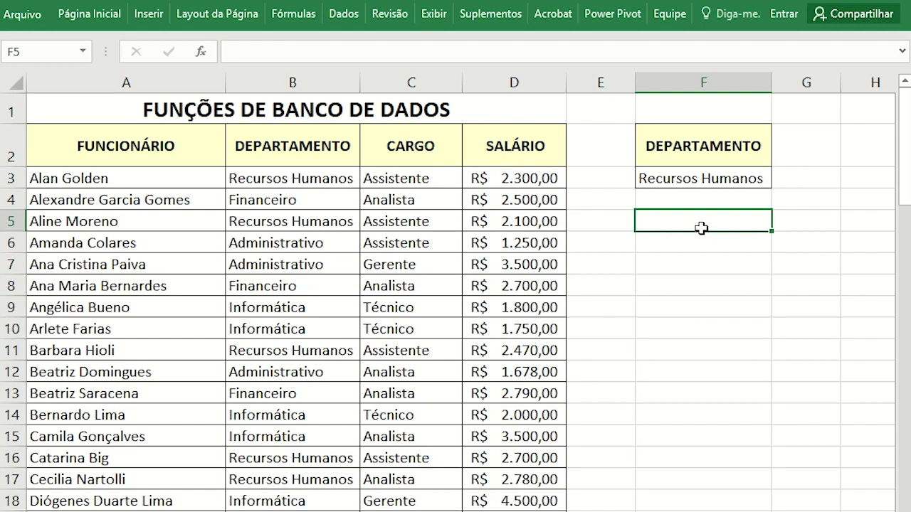
type("=bd")
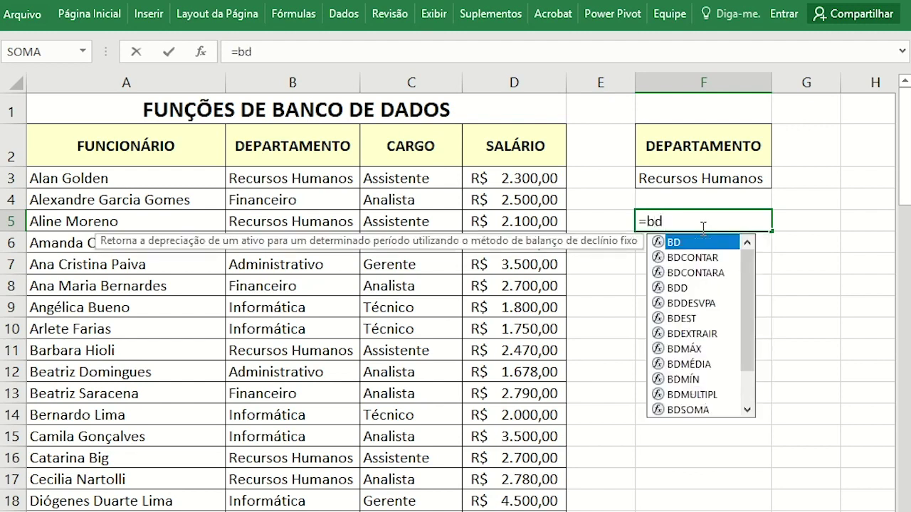
type("soma")
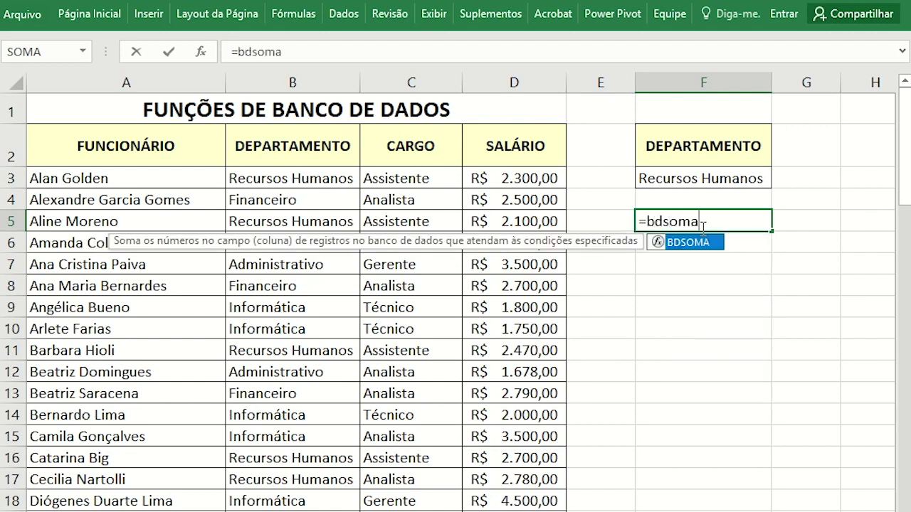
type("(")
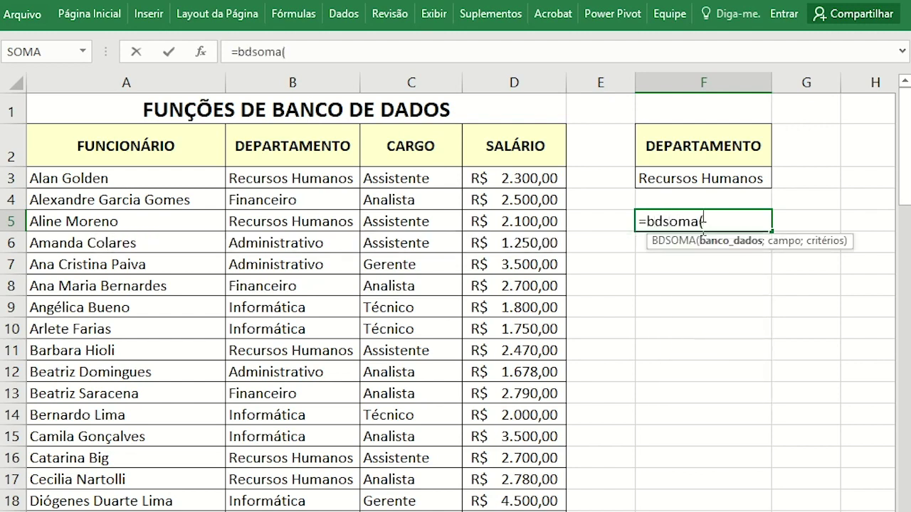
left_click(115, 147)
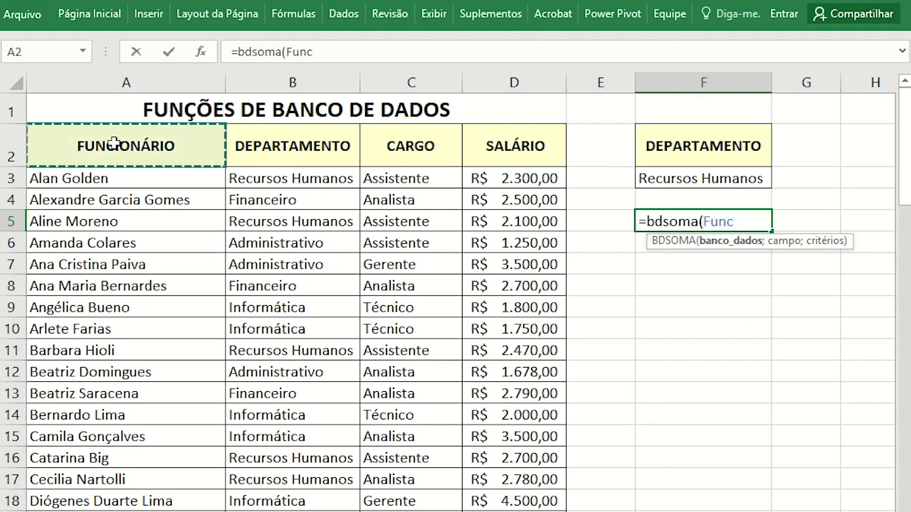
key("ctrl+shift+Right")
key("ctrl+shift+Down")
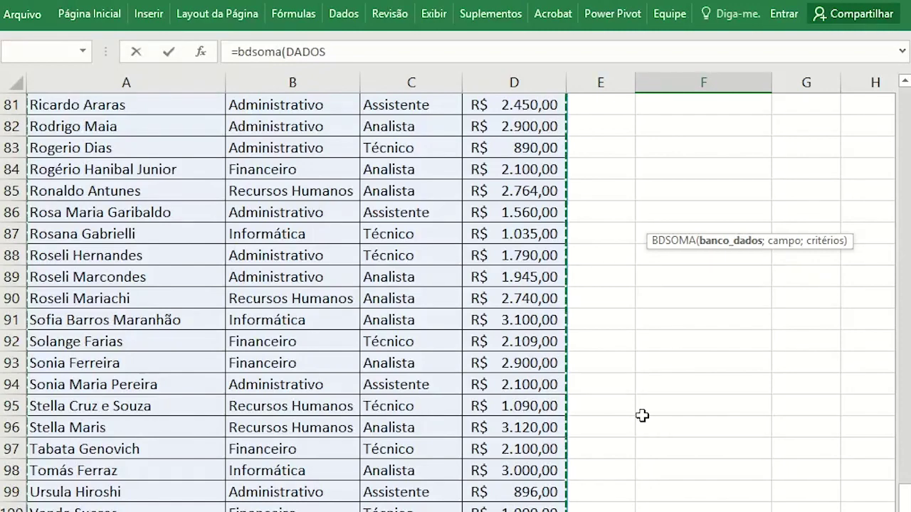
scroll(644, 418, "up", 6)
scroll(644, 417, "up", 20)
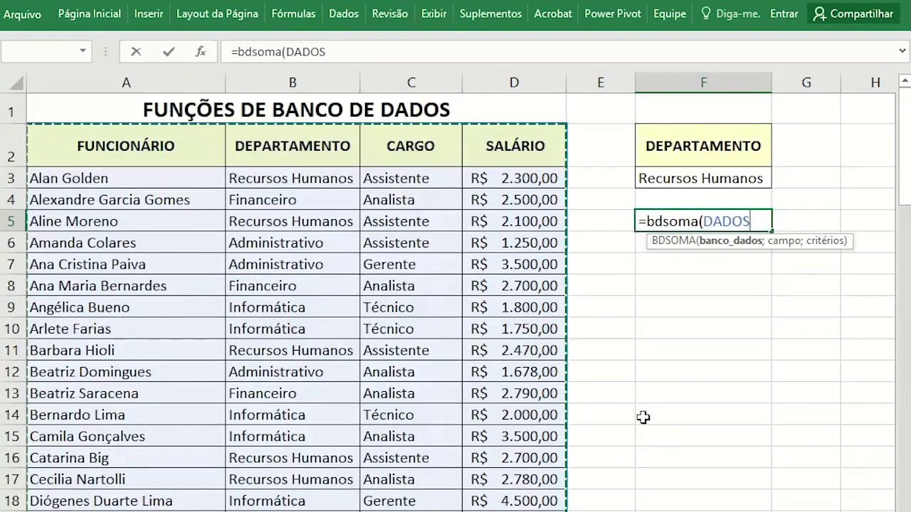
type(";")
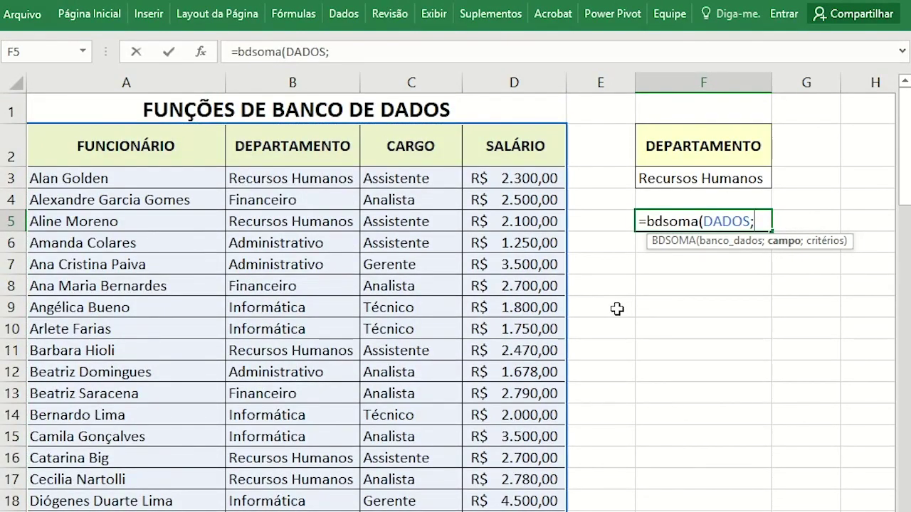
- Complete the BDSOMA formula with the SALÁRIO header (VALSALARIO) as the field and F2:F3 as the criteria
left_click(504, 148)
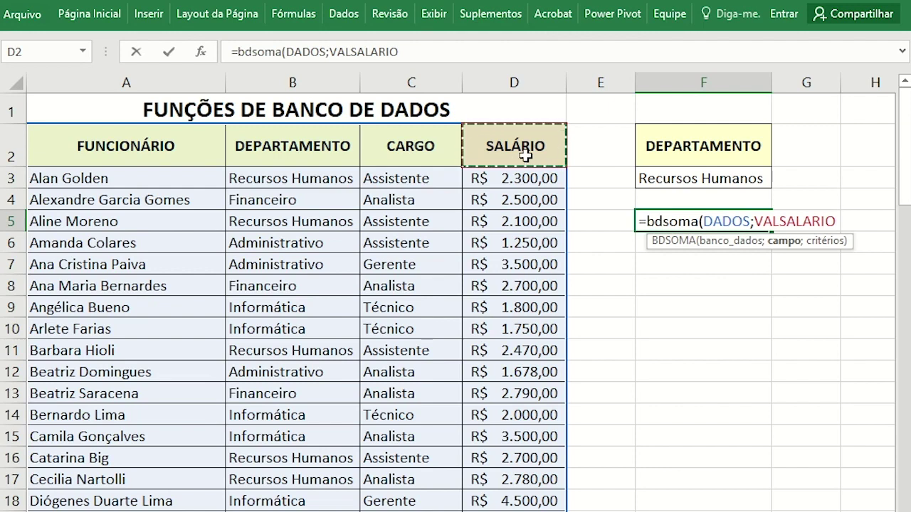
type(";")
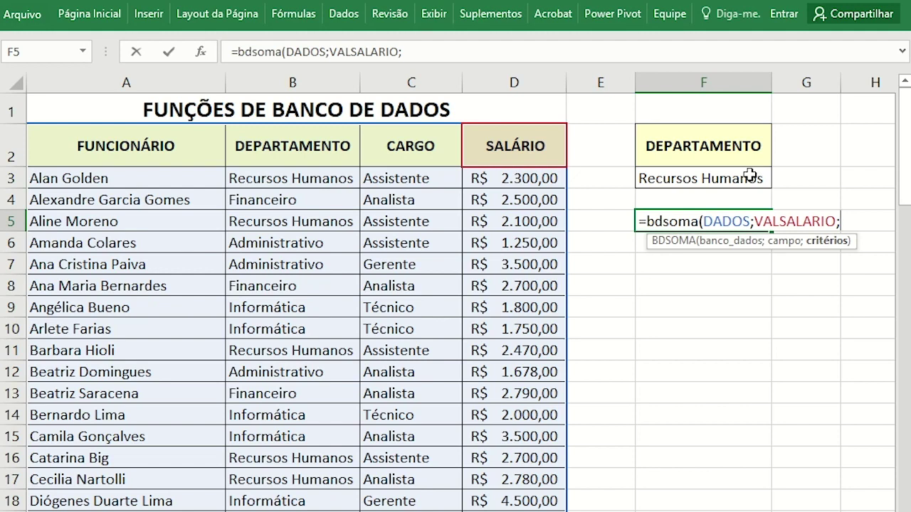
left_click_drag(700, 146, 699, 177)
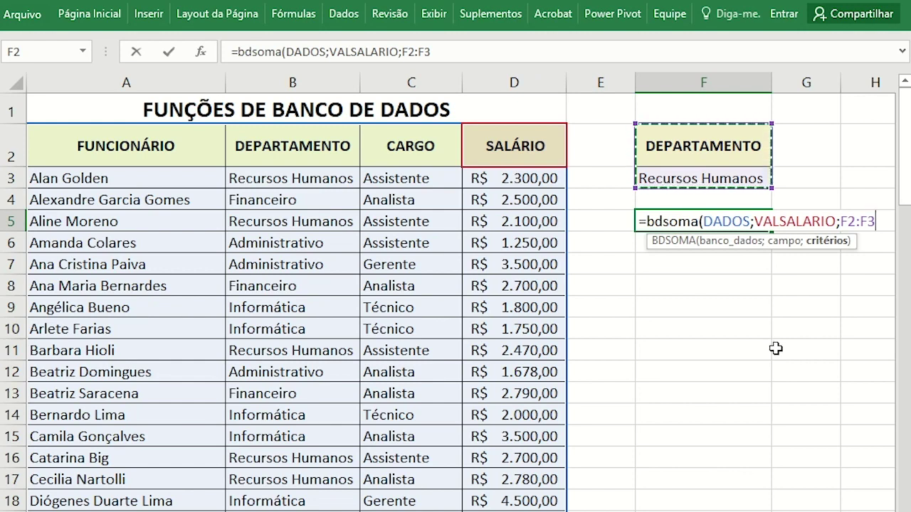
type(")")
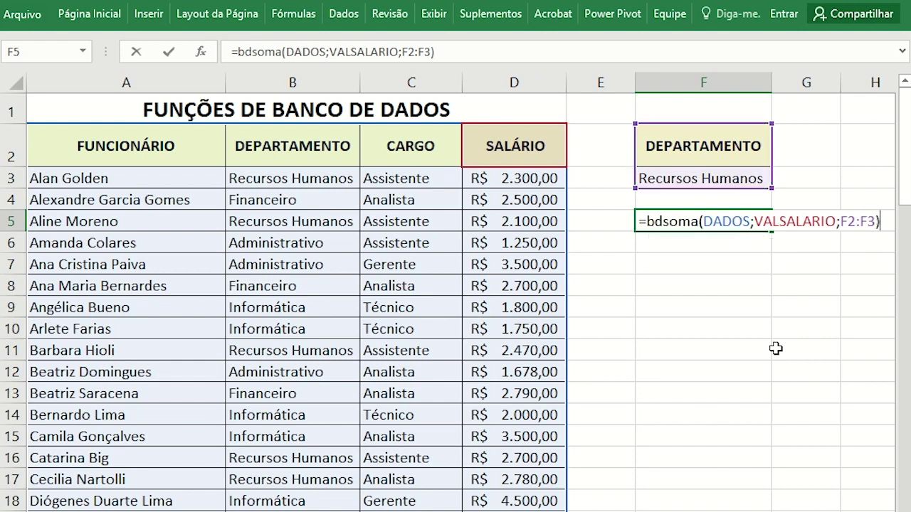
key("Return")
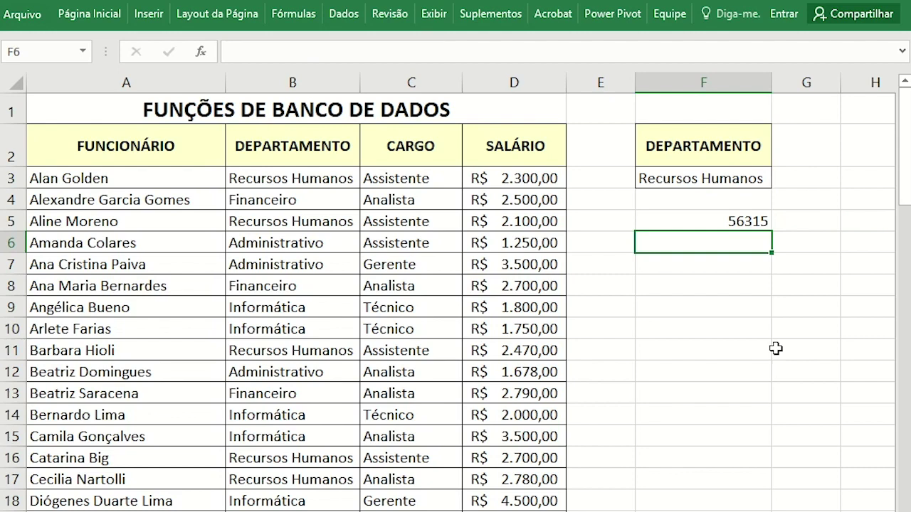
- Change the department criterion in F3 to Administrativo and clear the BDSOMA formula from F5
left_click(693, 174)
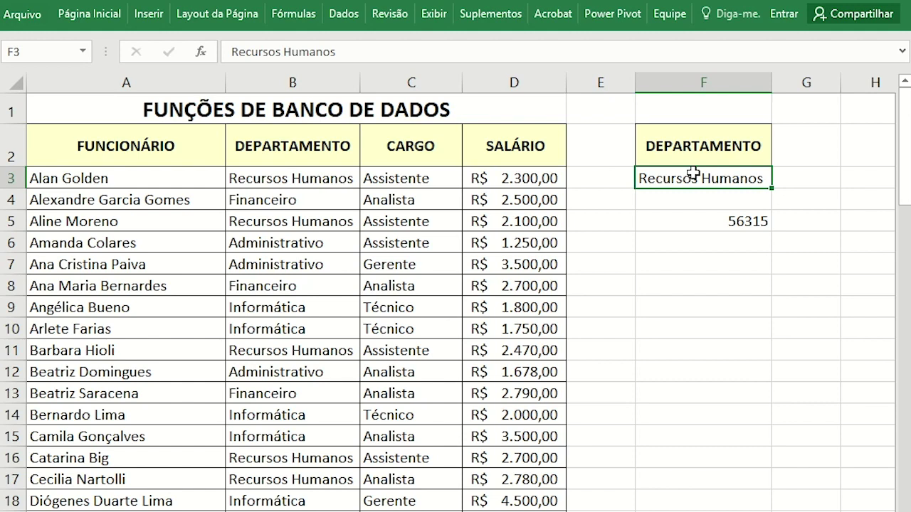
type("Administrativo")
key("Return")
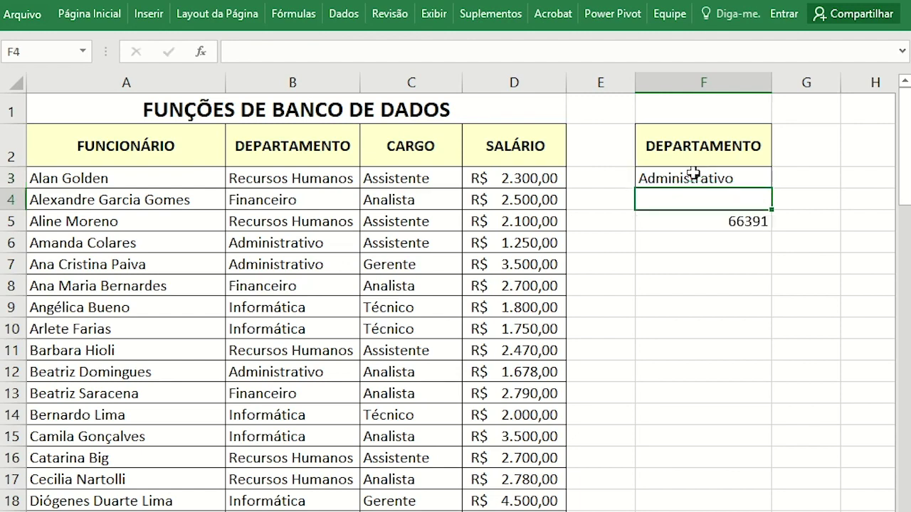
left_click(715, 223)
key("Delete")
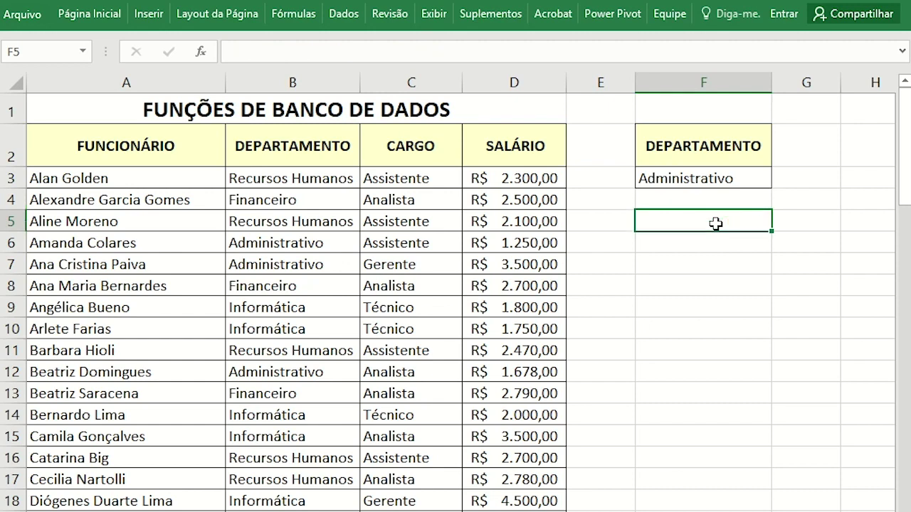
- Begin a BDSOMA formula in F5 with the whole employee table including its headers (DADOS) as the database argument
type("=bds")
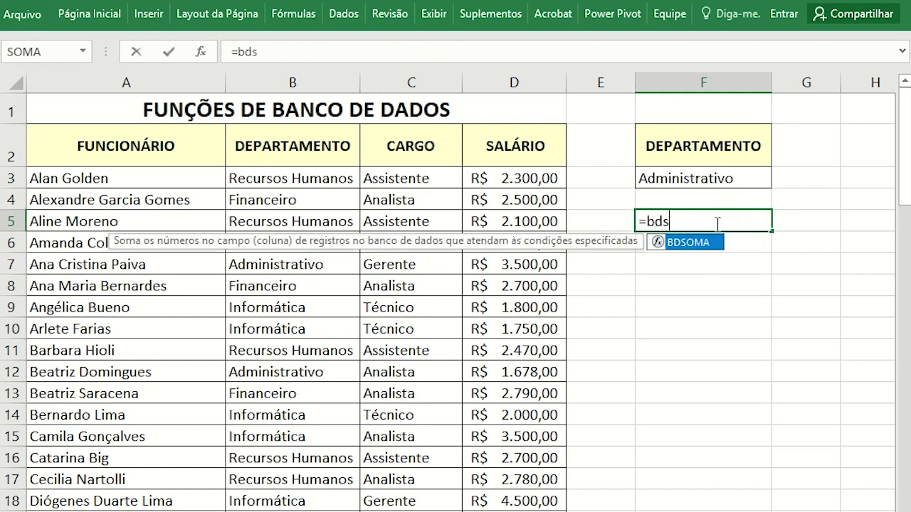
type("oma(")
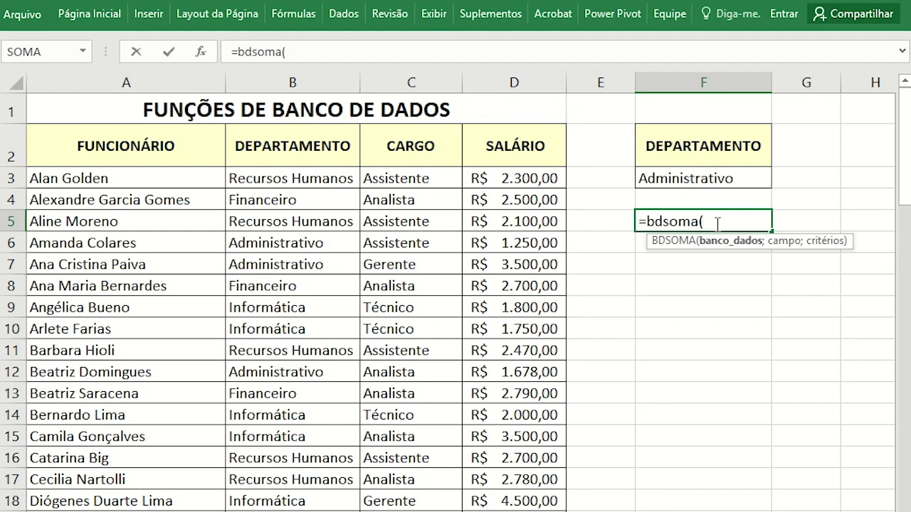
left_click(120, 142)
key("ctrl+shift+Down")
key("ctrl+shift+Right")
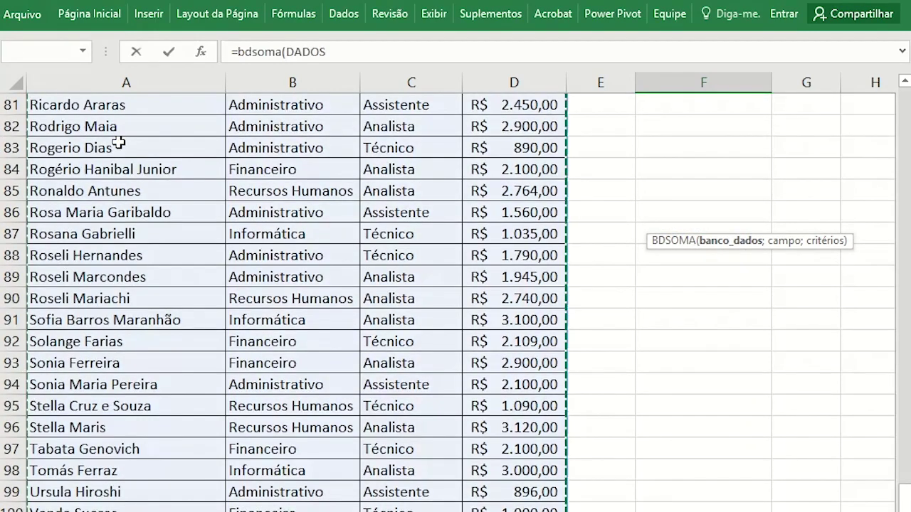
scroll(631, 224, "up", 20)
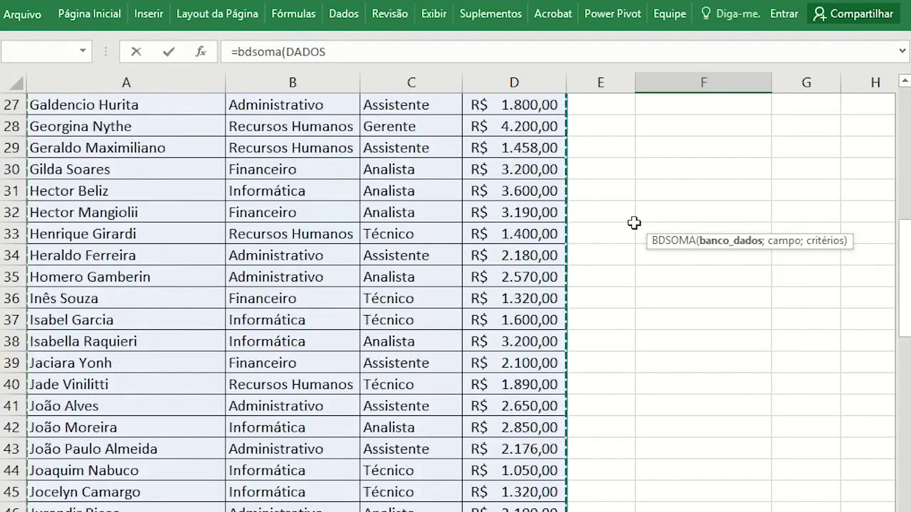
scroll(630, 225, "up", 3)
type(";")
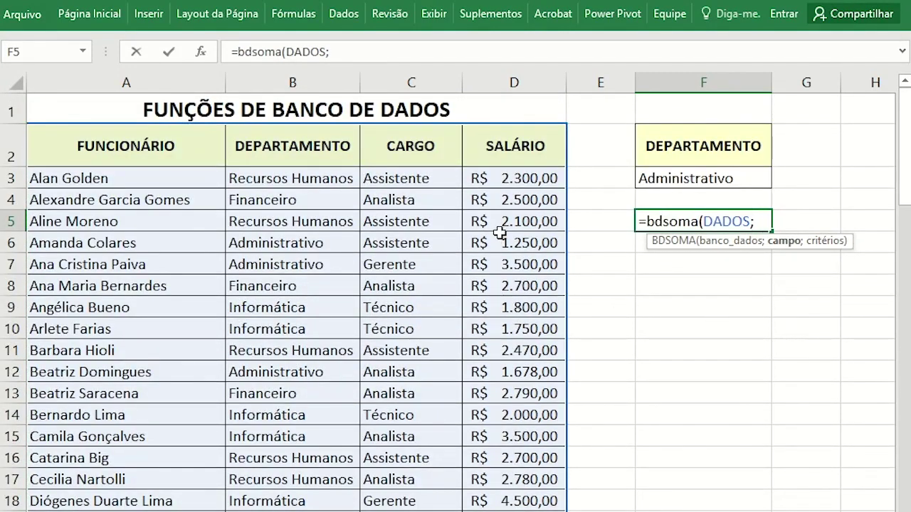
- Complete the F5 BDSOMA formula with the SALÁRIO header (VALSALARIO) as the field and F2:F3 as the criteria
left_click(511, 140)
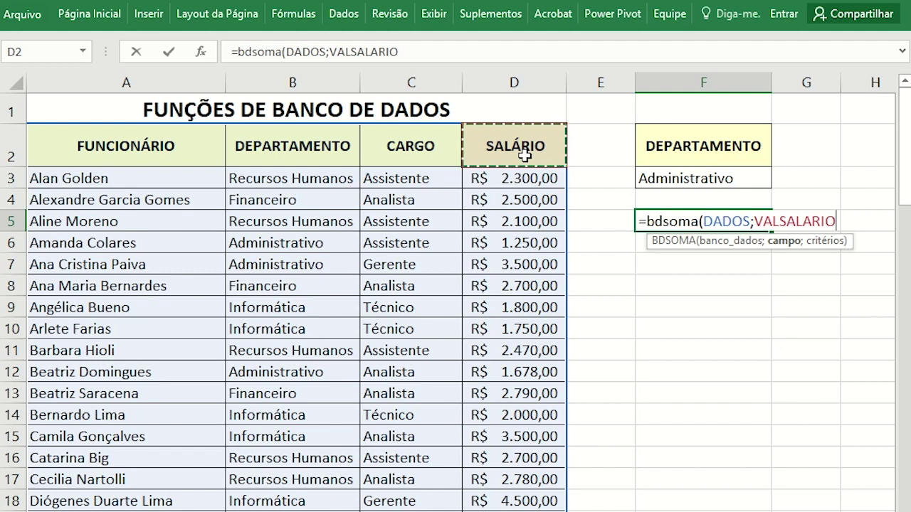
type(";")
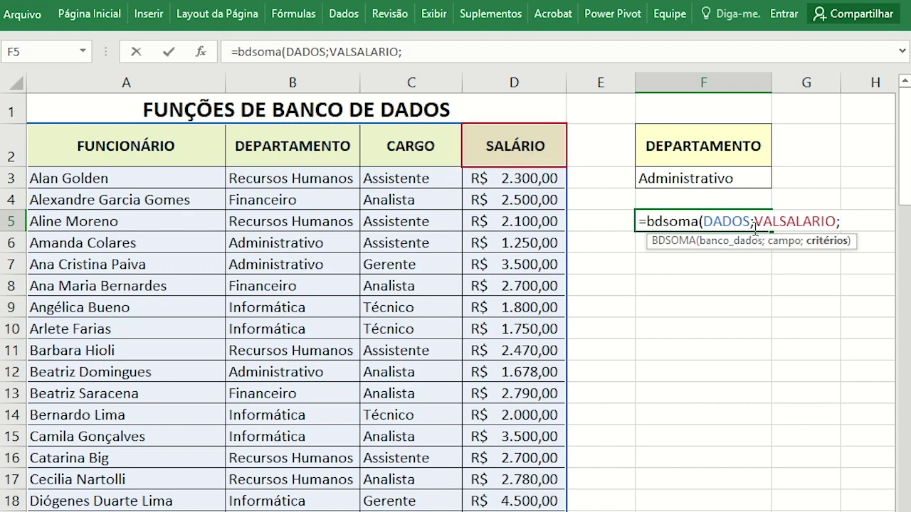
left_click_drag(700, 142, 700, 179)
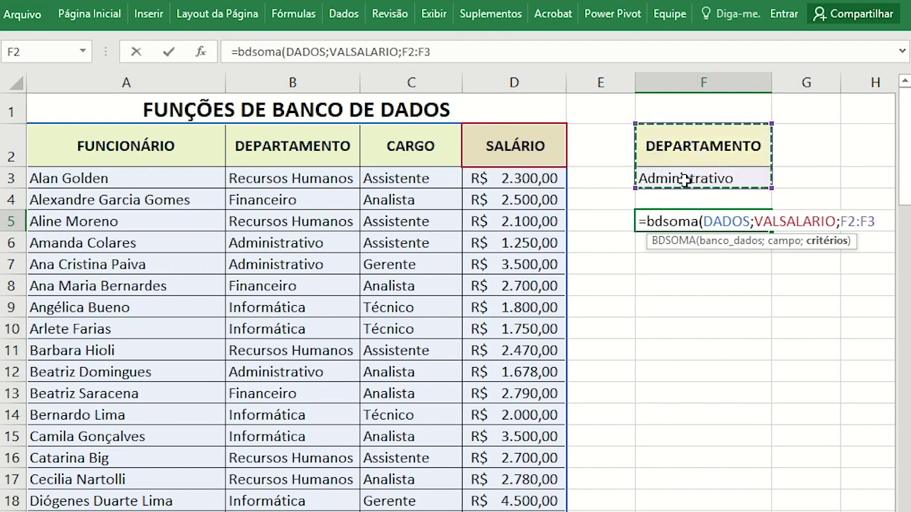
type(")")
key("Return")
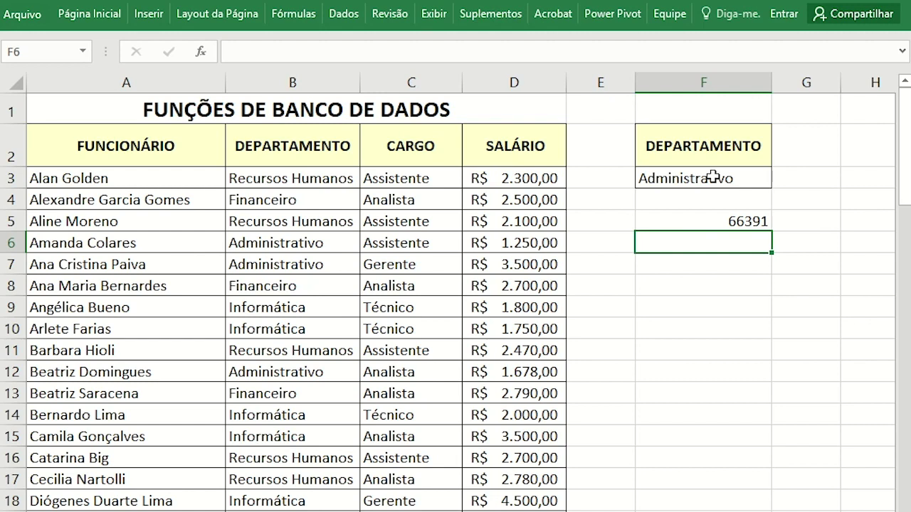
- Clear the BDSOMA formula from F5 and change the department criterion in F3 to Financeiro
key("Up")
key("Up")
key("Up")
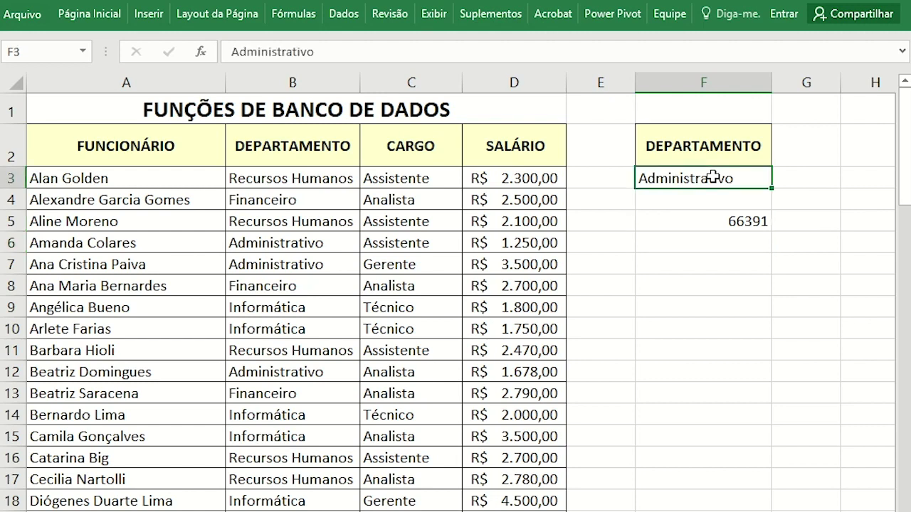
key("Down")
key("Down")
key("Delete")
key("Up")
key("Up")
type("Finance")
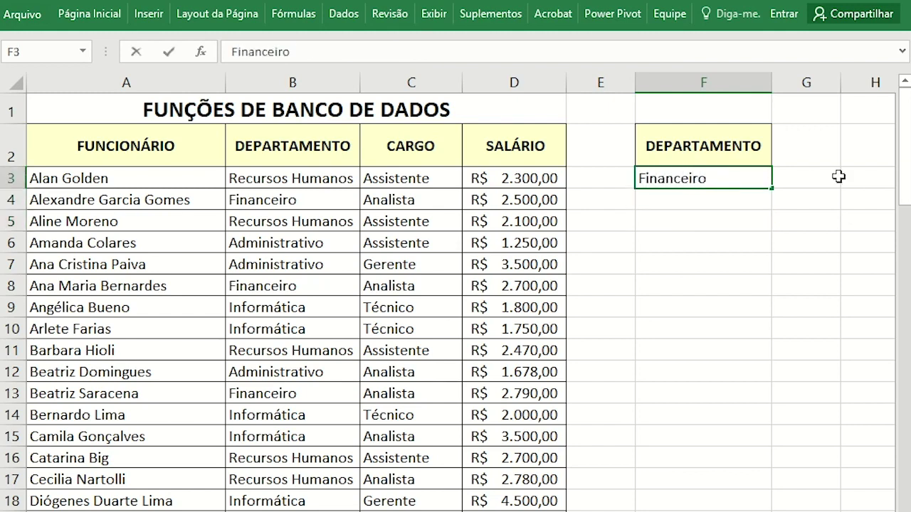
- Add a Cargo criterion header in G2 with Analista in G3, and apply all borders to G2:G3
left_click(791, 157)
type("Cargo")
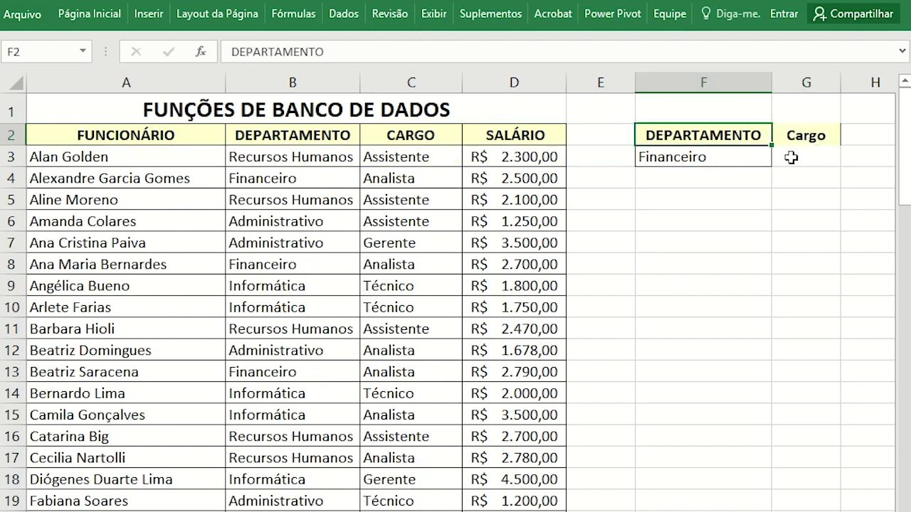
left_click(791, 158)
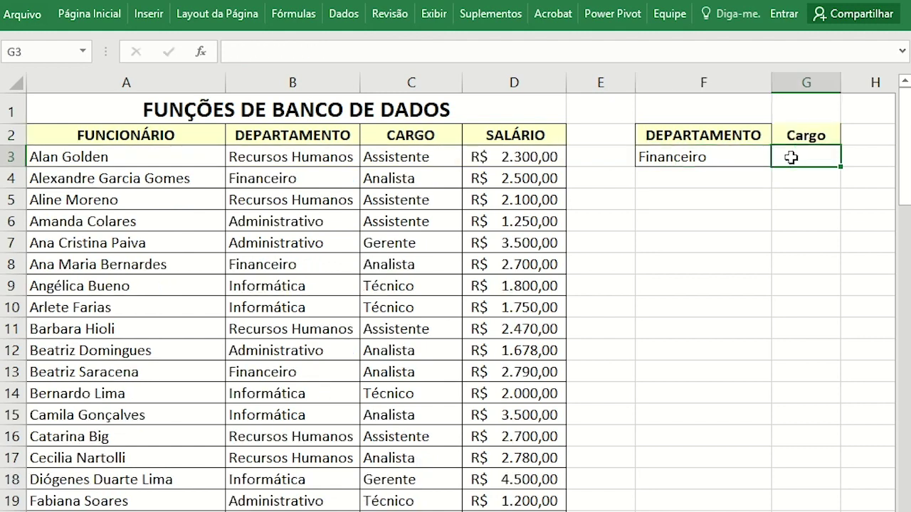
type("Analista")
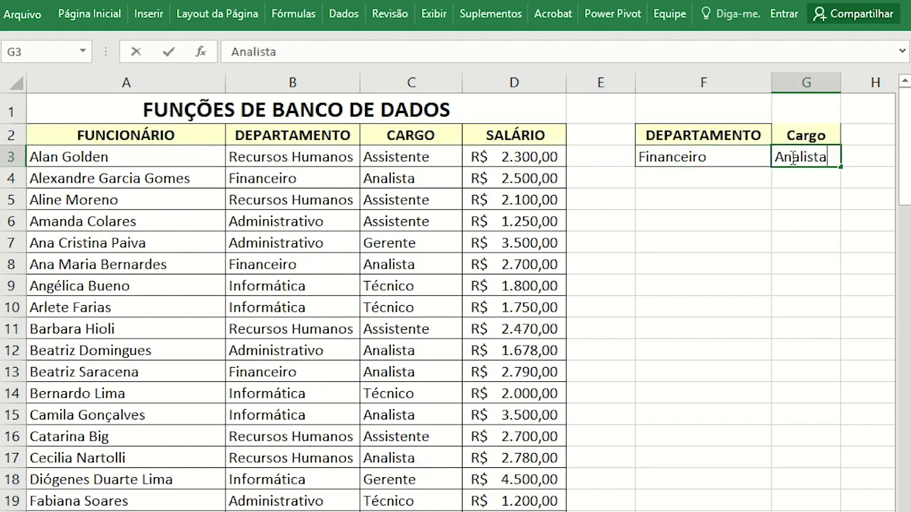
left_click(790, 194)
left_click_drag(793, 136, 793, 158)
left_click(74, 13)
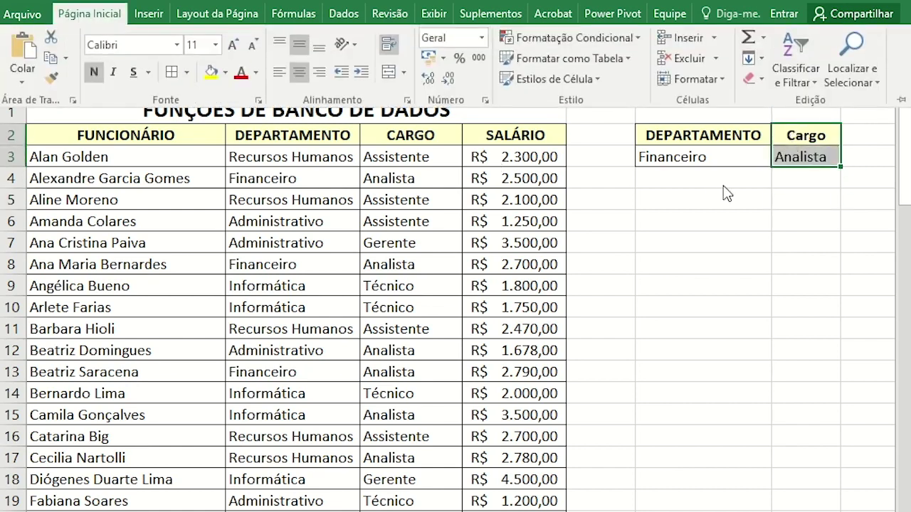
- Start a new BDSOMA formula in F5 using the full employee table with headers (DADOS) as the database
left_click(690, 213)
left_click(695, 202)
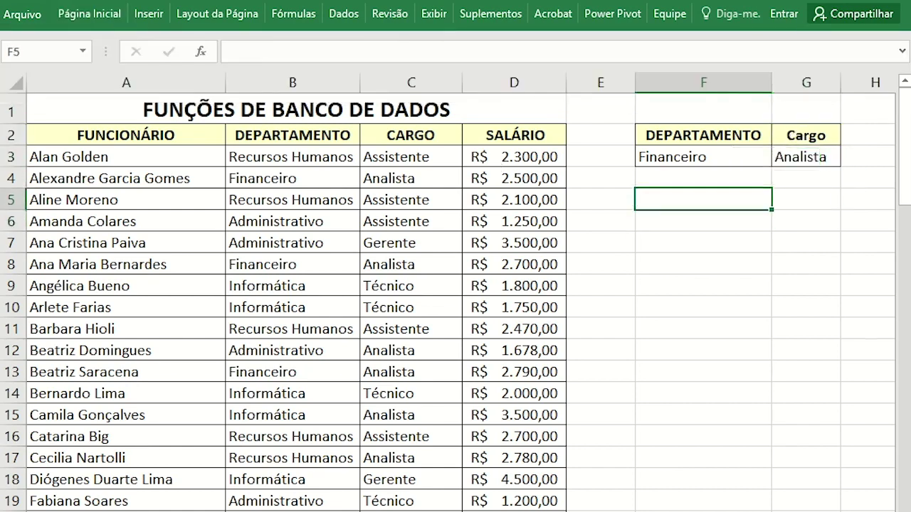
type("=")
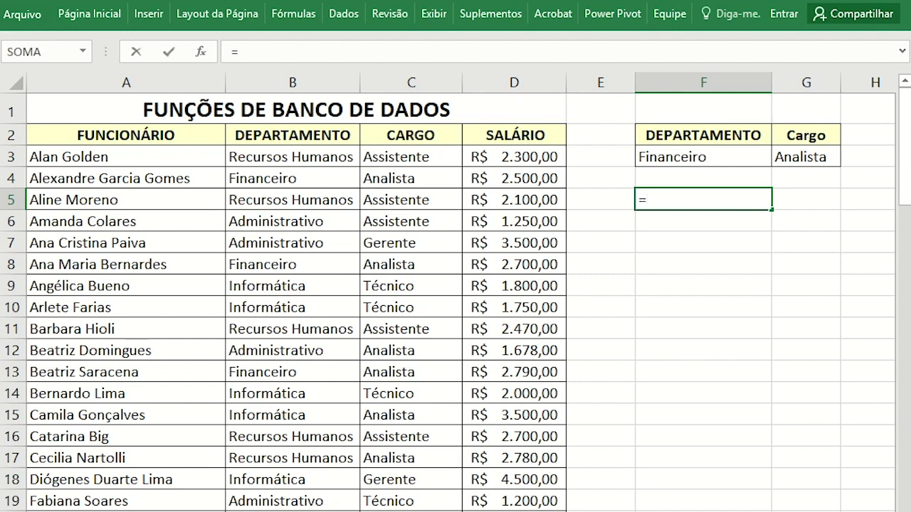
type("bdso")
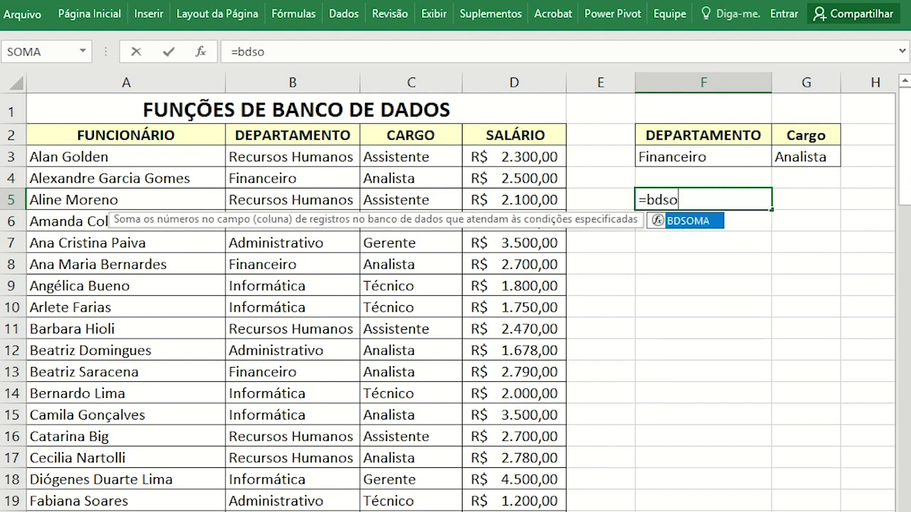
type("ma(")
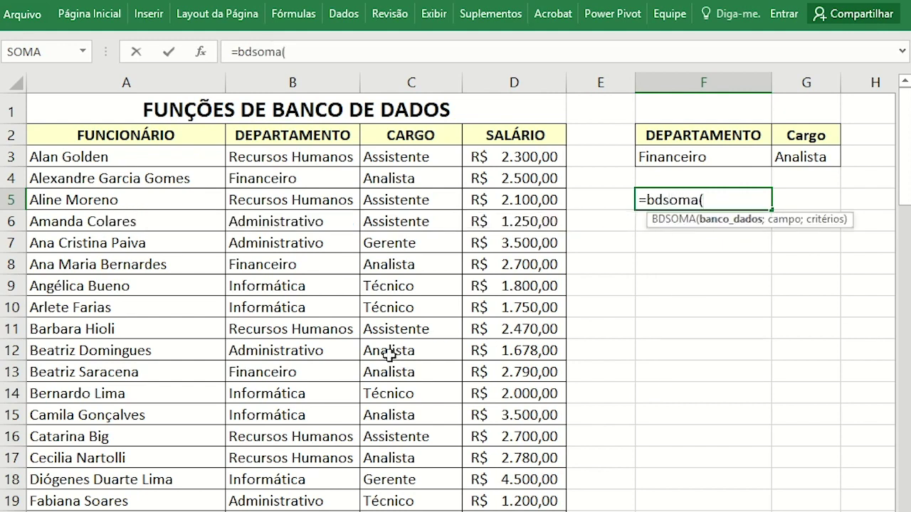
left_click(183, 150)
left_click(179, 145)
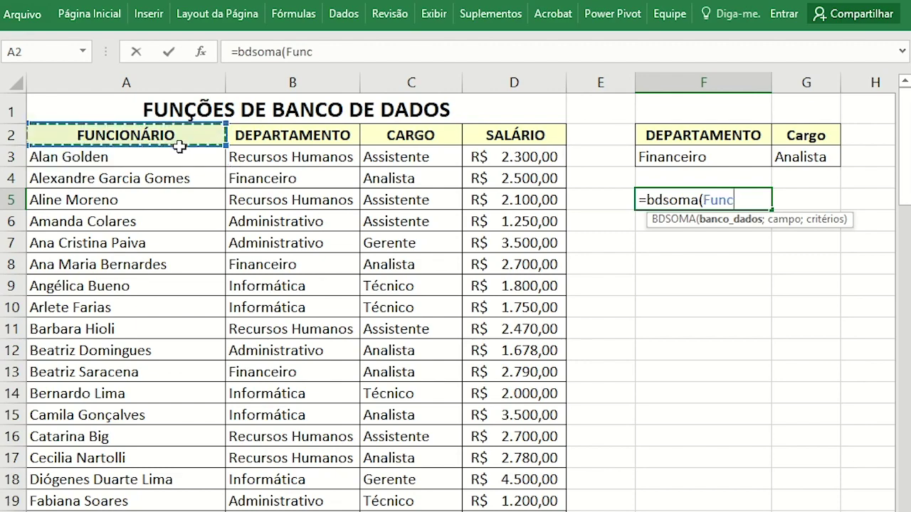
key("ctrl+shift+Down")
key("ctrl+shift+Right")
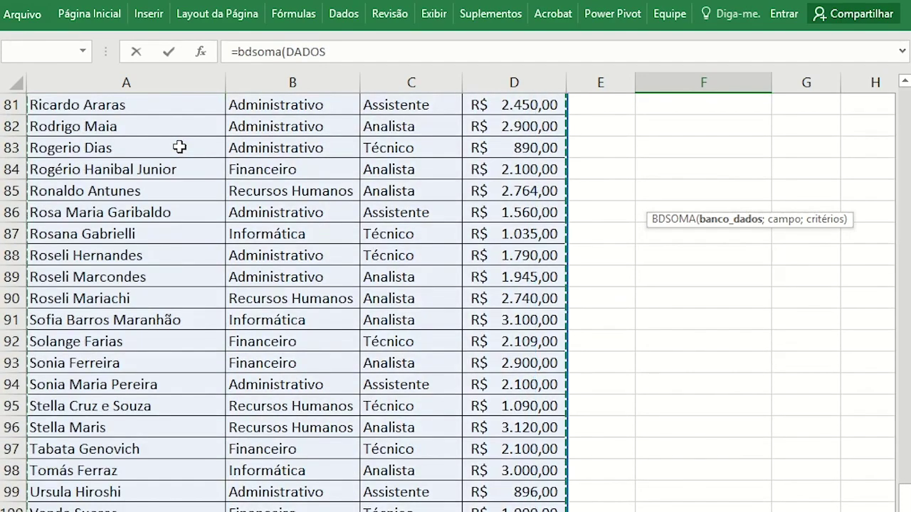
scroll(491, 372, "up", 20)
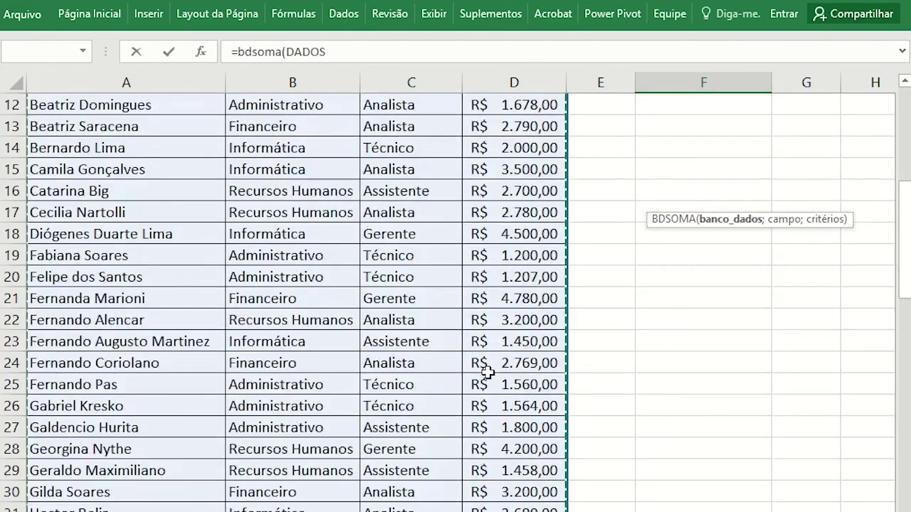
scroll(488, 371, "up", 4)
type(";")
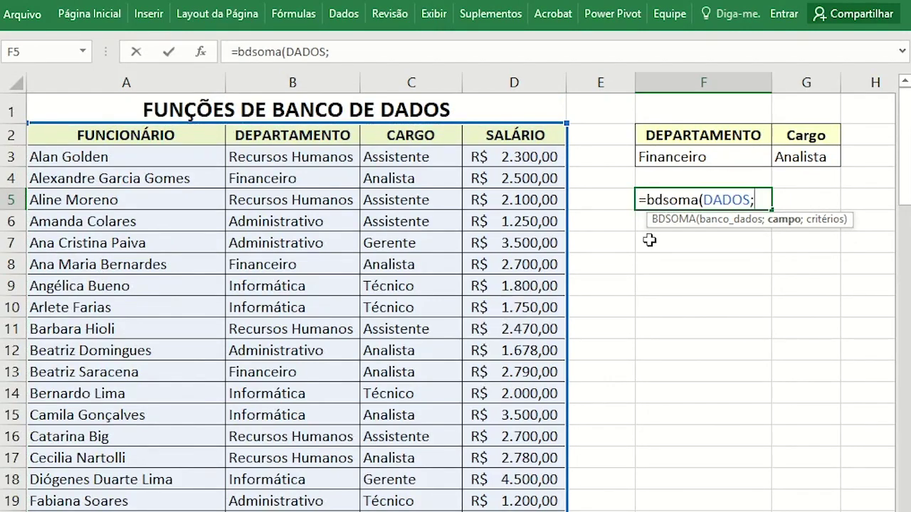
- Finish the BDSOMA formula with the SALÁRIO header (VALSALARIO) as the field and F2:G3 as the two-column criteria
left_click(494, 135)
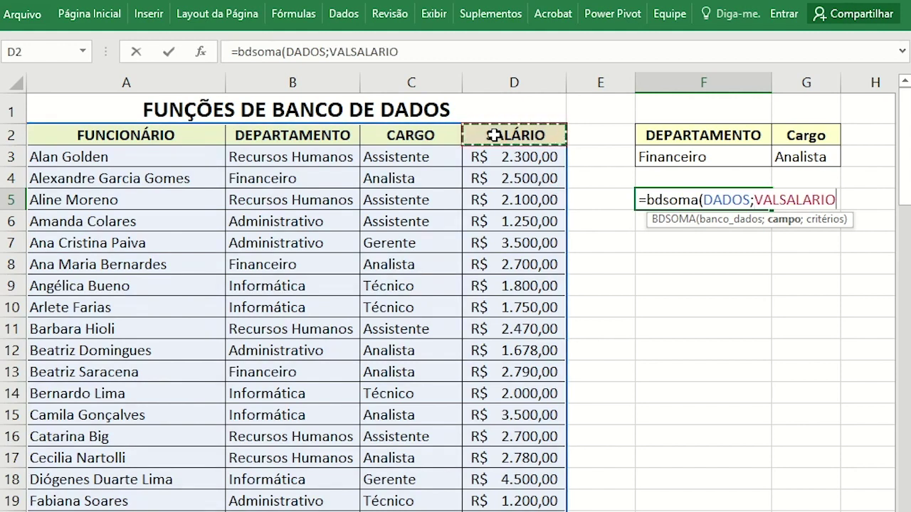
type(";")
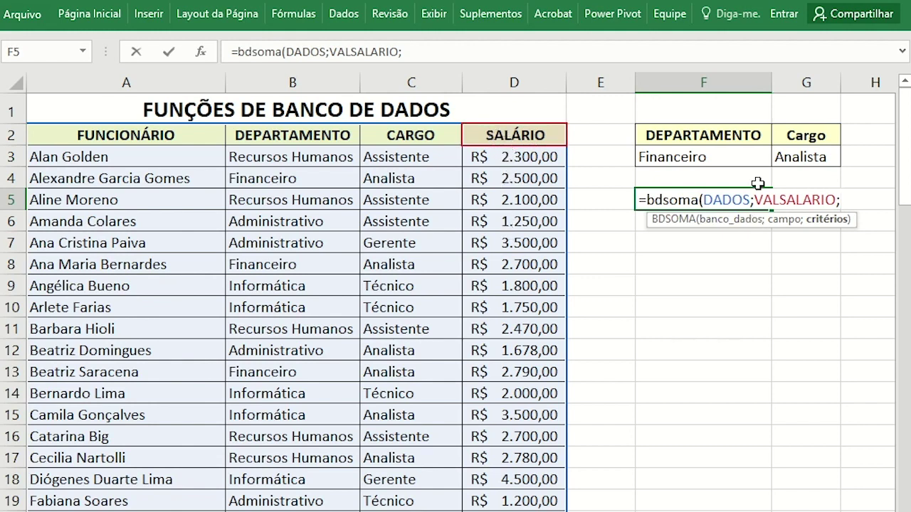
left_click_drag(729, 134, 804, 164)
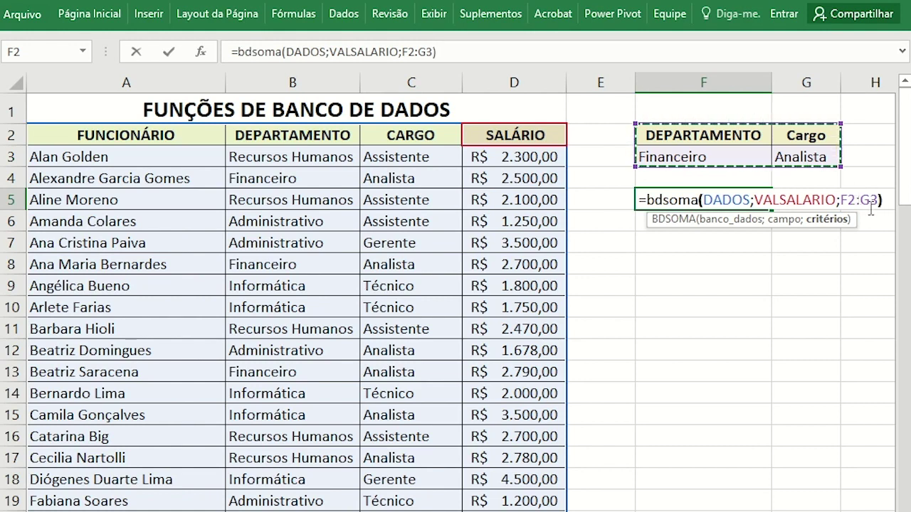
type(")")
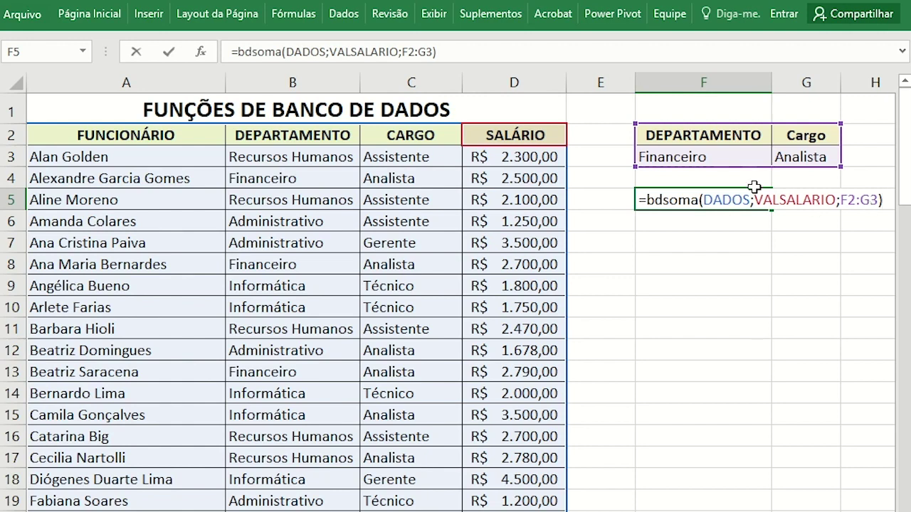
key("Return")
left_click_drag(671, 138, 797, 160)
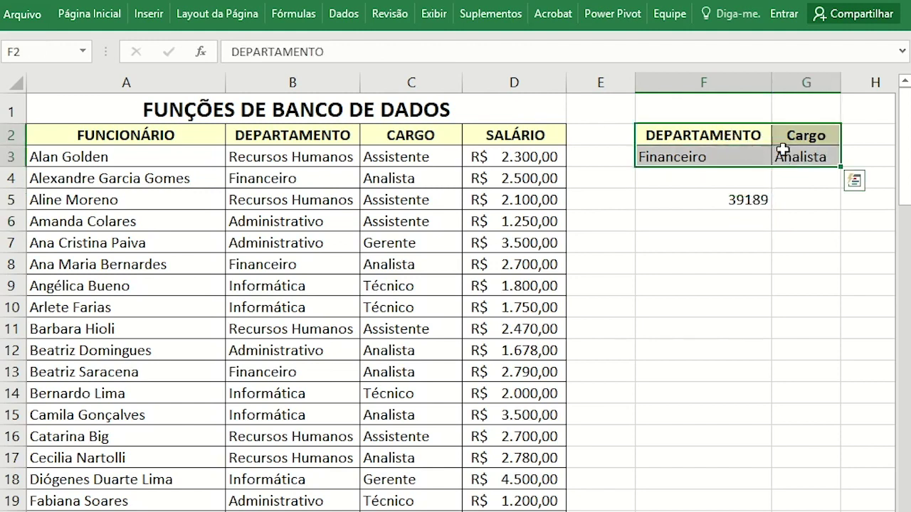
double_click(742, 201)
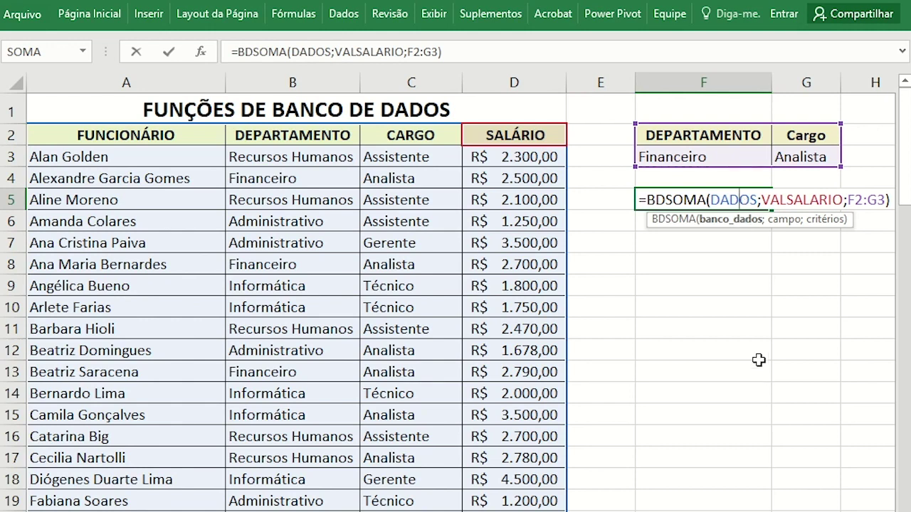
key("Return")
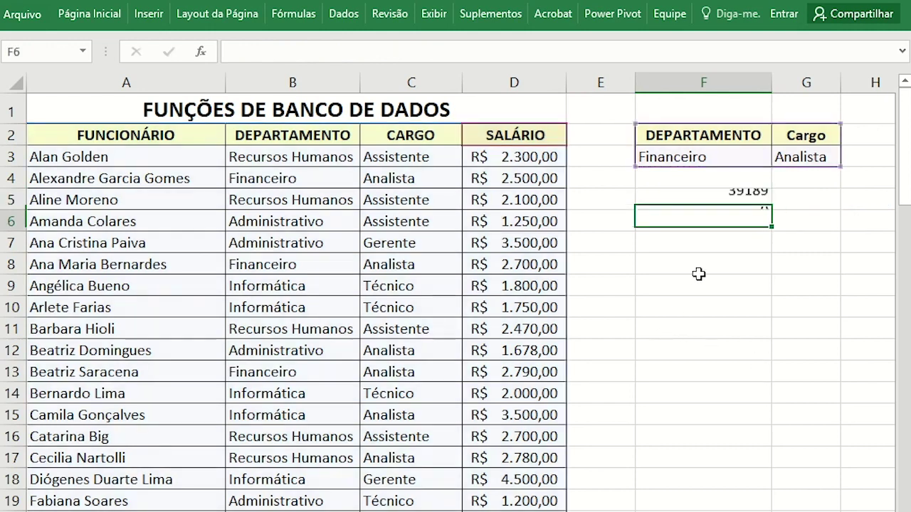
- Start a SOMASES formula in F6 with the salary values D3:D104 as the sum range
type("=")
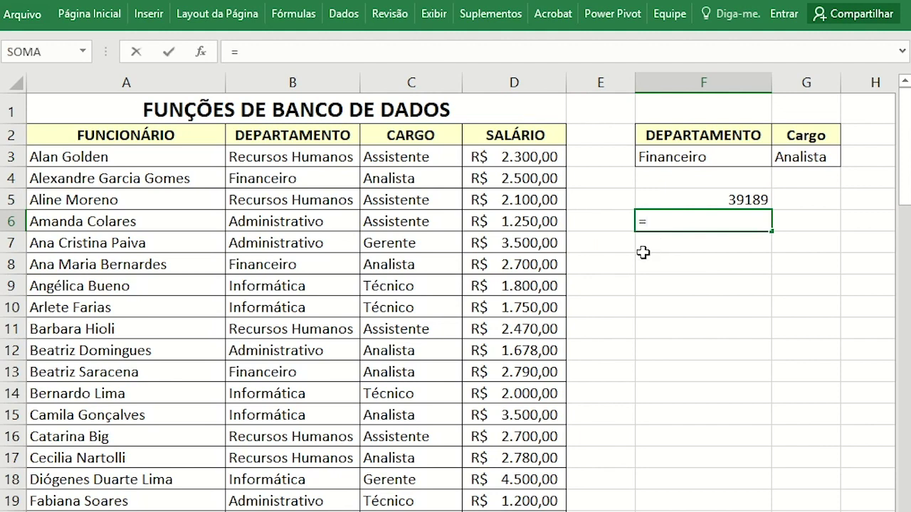
type("somases")
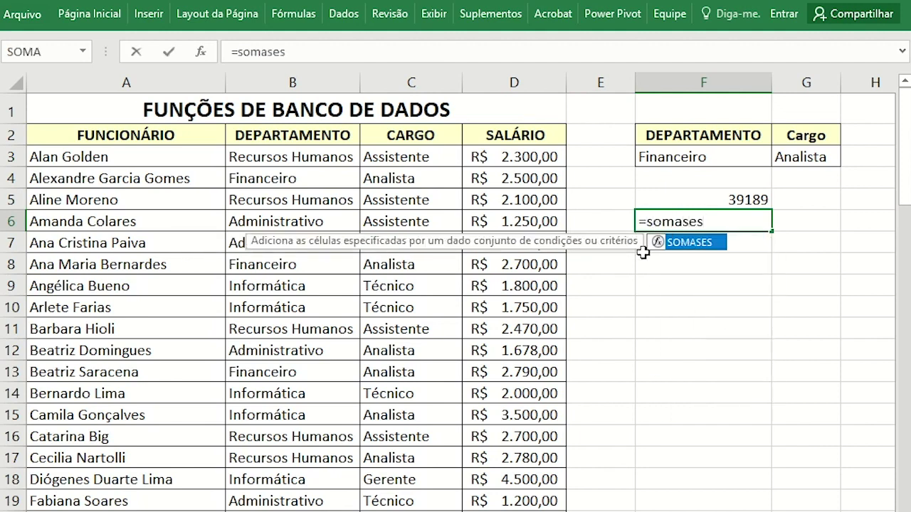
type("(")
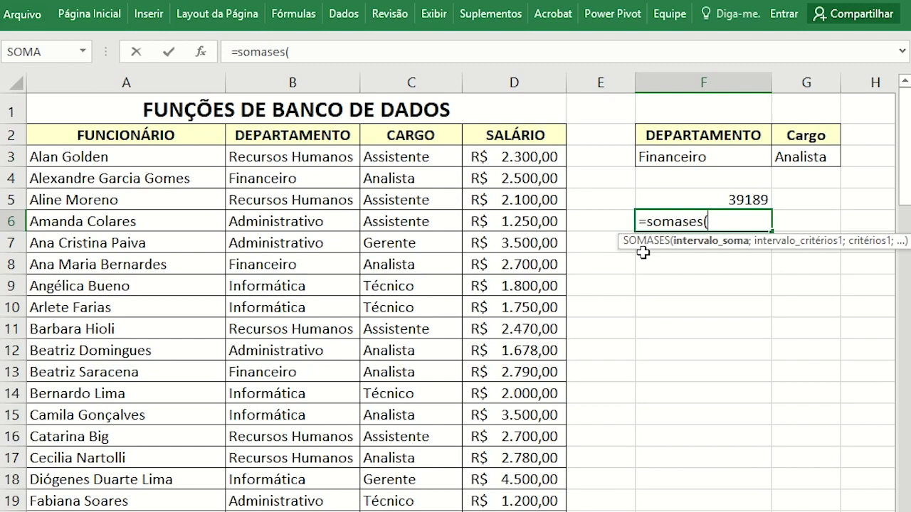
left_click(533, 156)
key("ctrl+shift+Down")
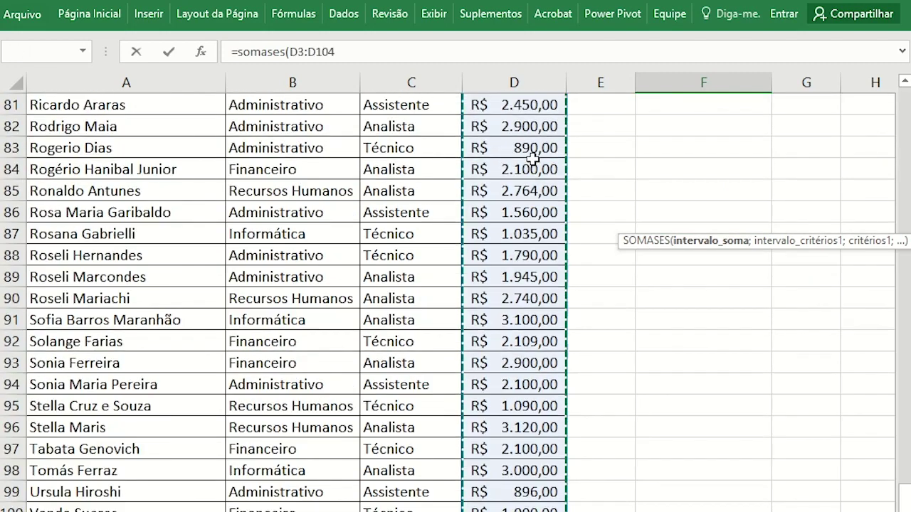
type(";")
- Add the first SOMASES condition, using department range B3:B104 and the criterion in F3
scroll(687, 287, "up", 7)
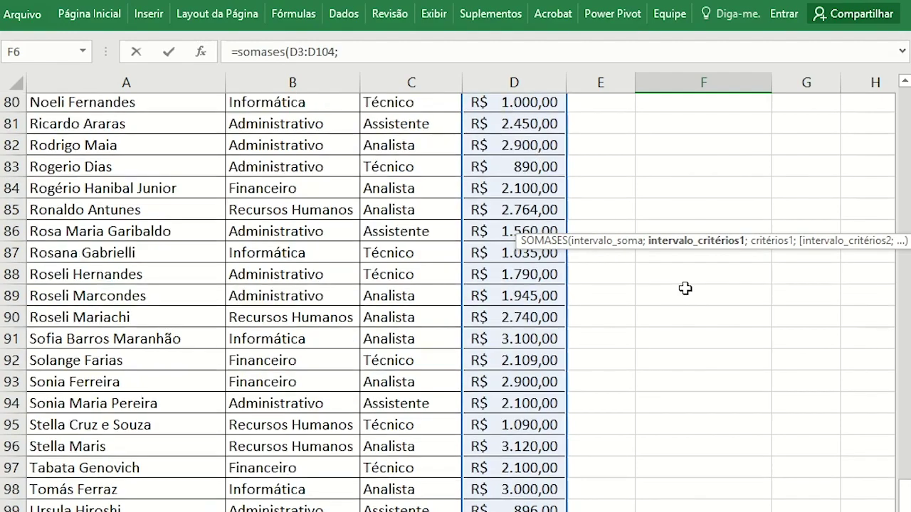
left_click_drag(904, 440, 782, 320)
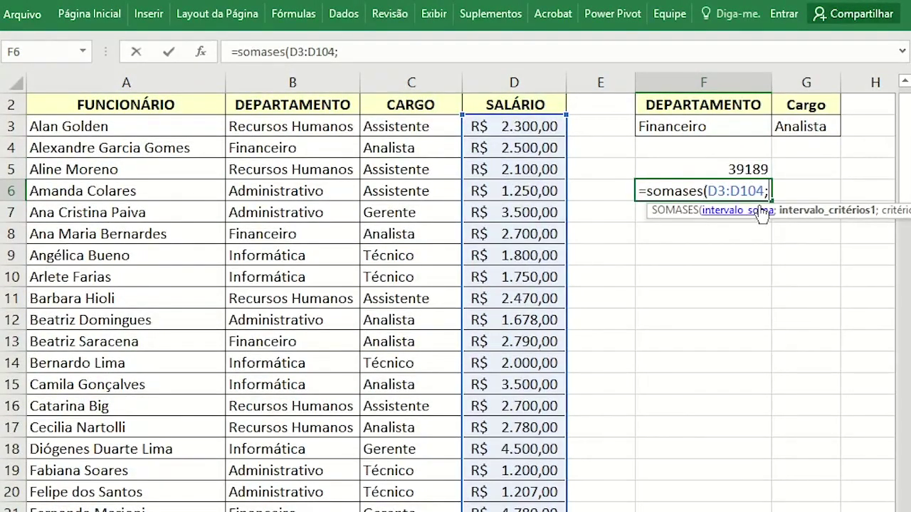
left_click(256, 127)
key("ctrl+shift+Down")
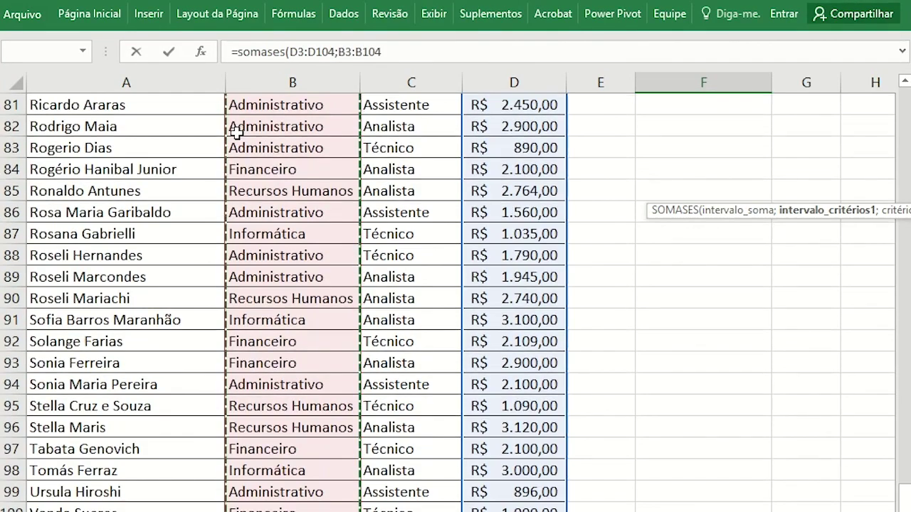
scroll(701, 285, "up", 20)
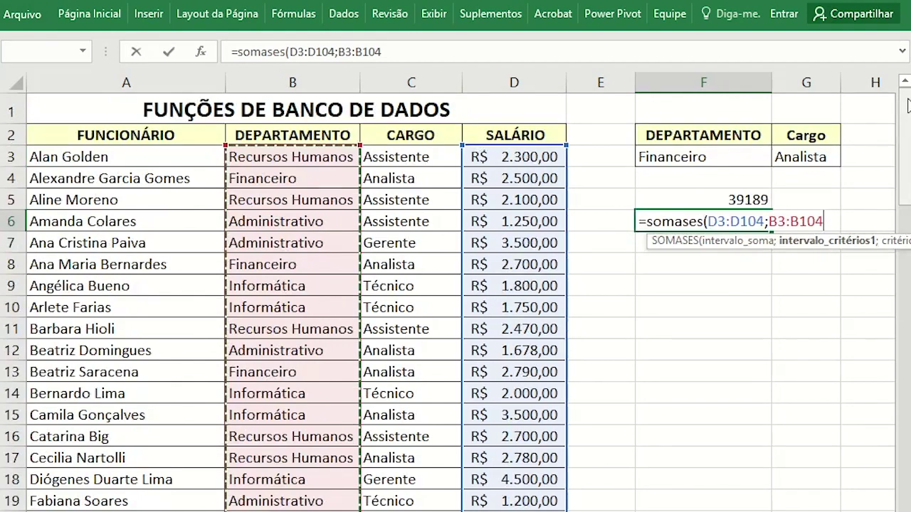
type(";")
left_click(685, 158)
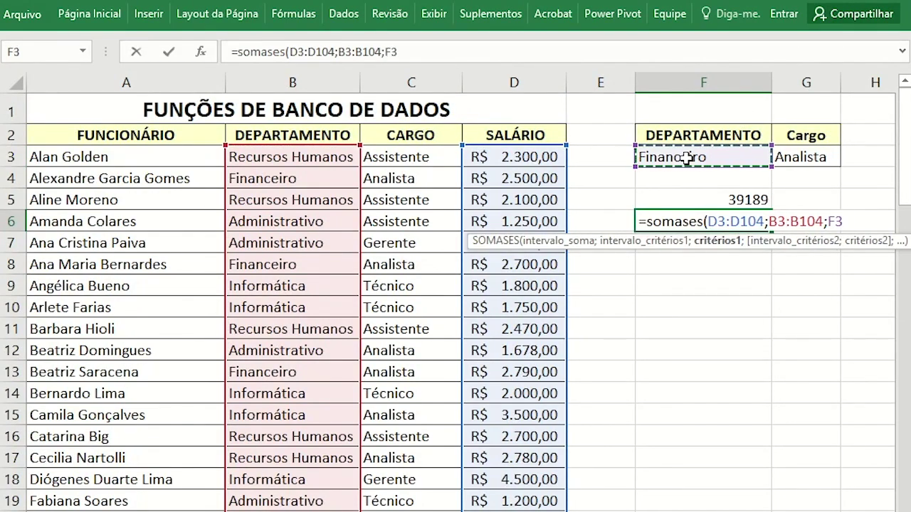
type(";")
- Add the second SOMASES condition with job-title range C3:C104 and the criterion in G3, and close the formula
left_click_drag(402, 158, 355, 179)
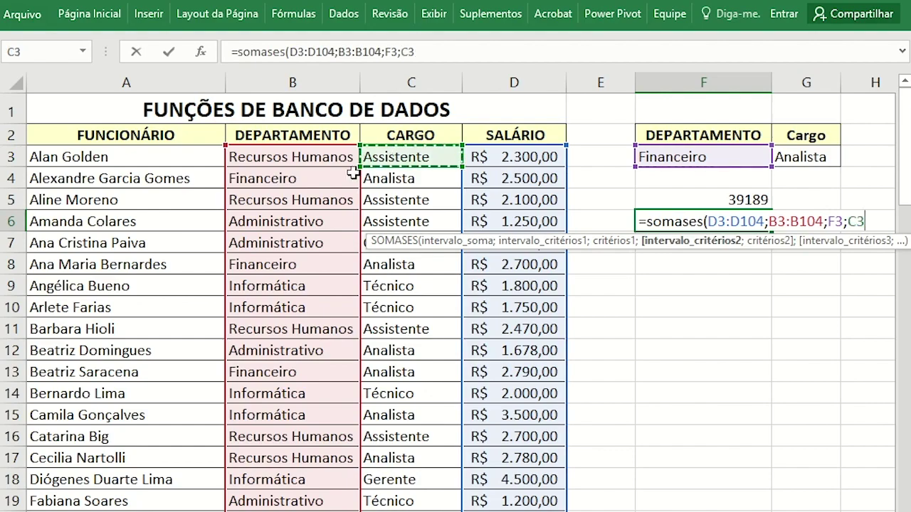
key("ctrl+shift+Down")
type(";")
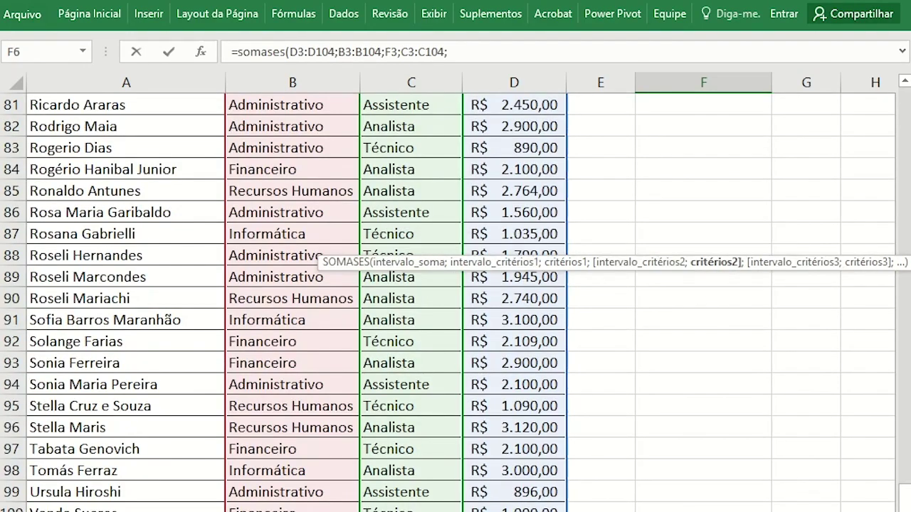
scroll(455, 302, "up", 20)
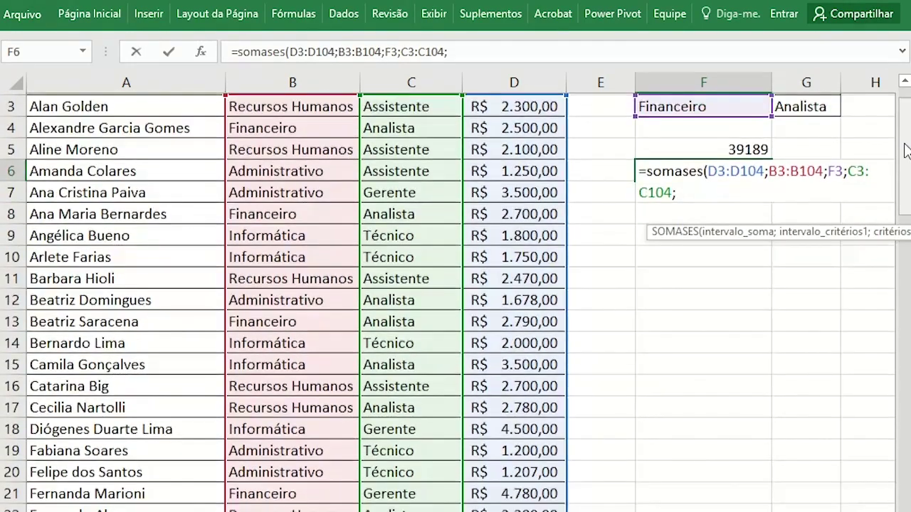
left_click(801, 106)
type(")")
- Turn the SOMASES formula in F6 and the BDSOMA formula in F5 into plain text with a leading apostrophe
scroll(801, 138, "right", 1)
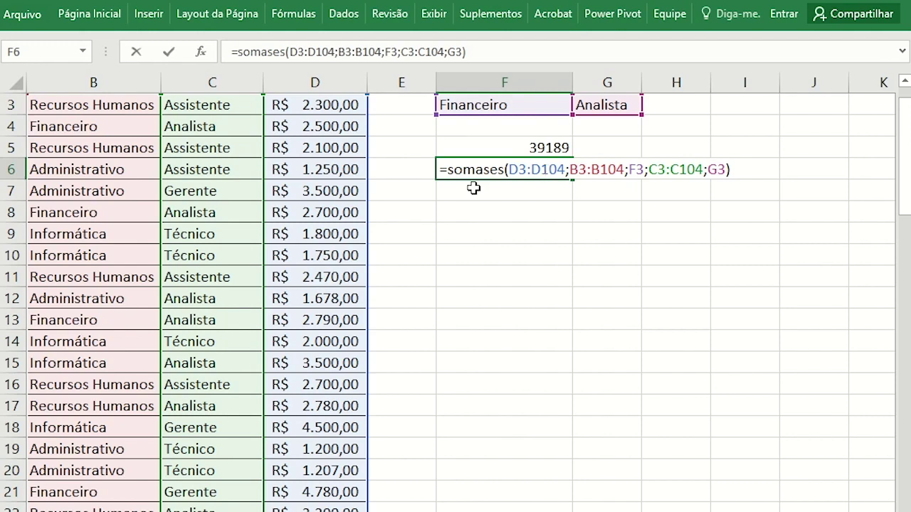
left_click(442, 171)
type("'")
left_click(467, 149)
double_click(446, 148)
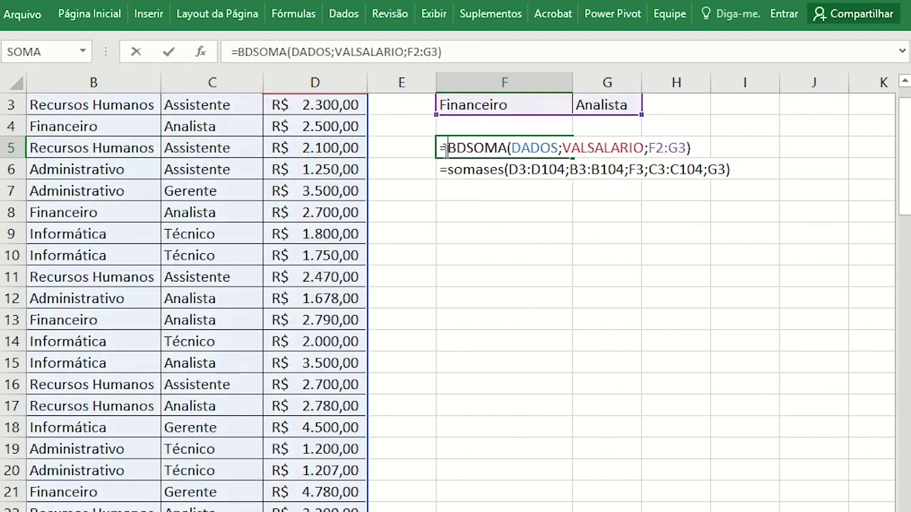
type("'")
left_click(482, 203)
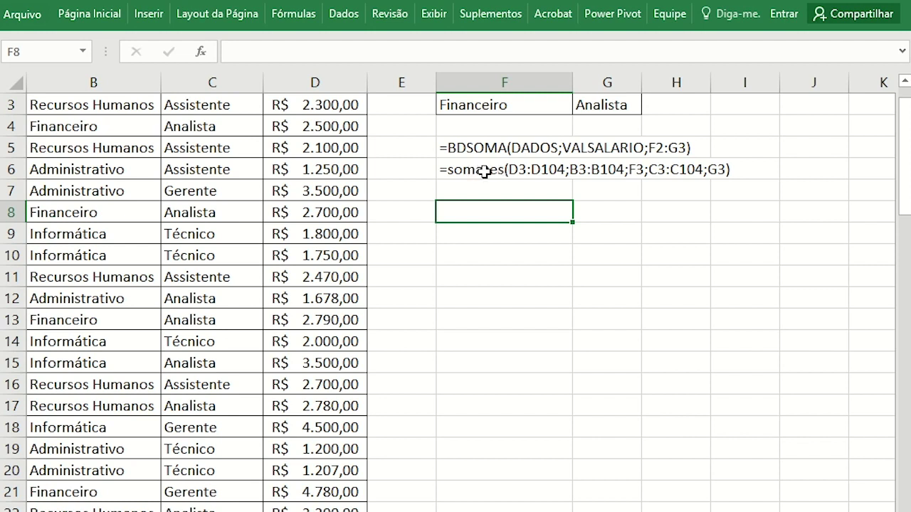
- Compare the BDSOMA and SOMASES formula texts in F5 and F6, and clear the SOMASES text from F6
left_click(482, 166)
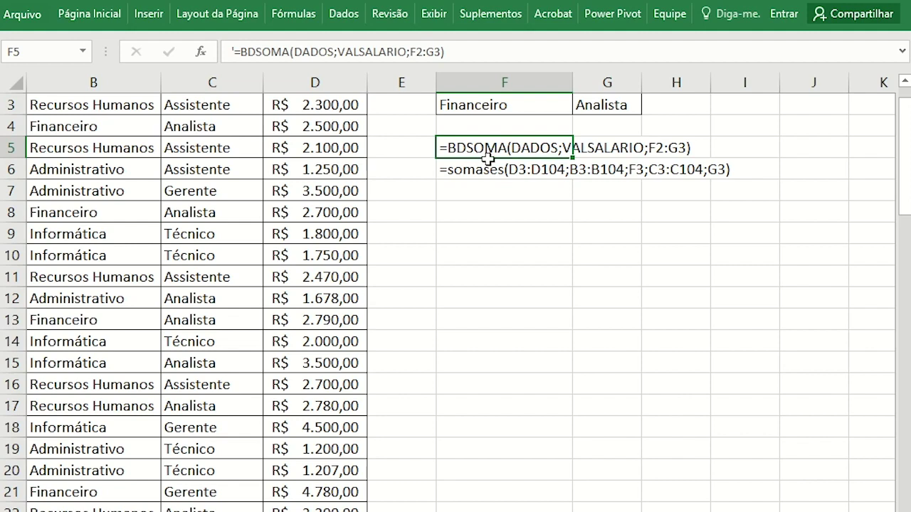
left_click(487, 163)
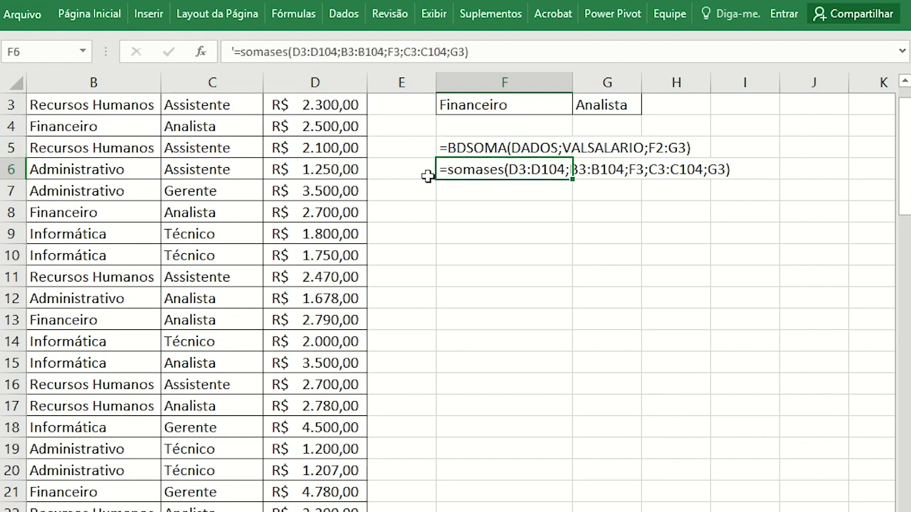
scroll(430, 187, "up", 1)
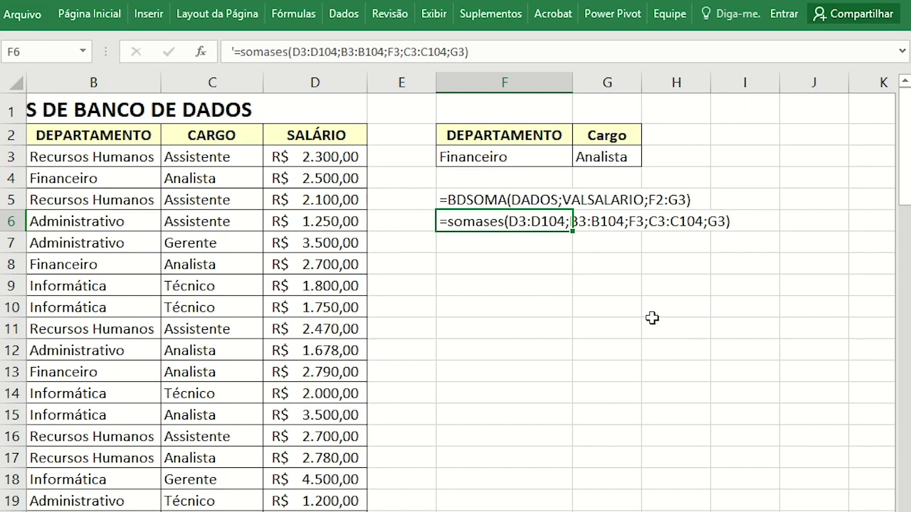
key("Delete")
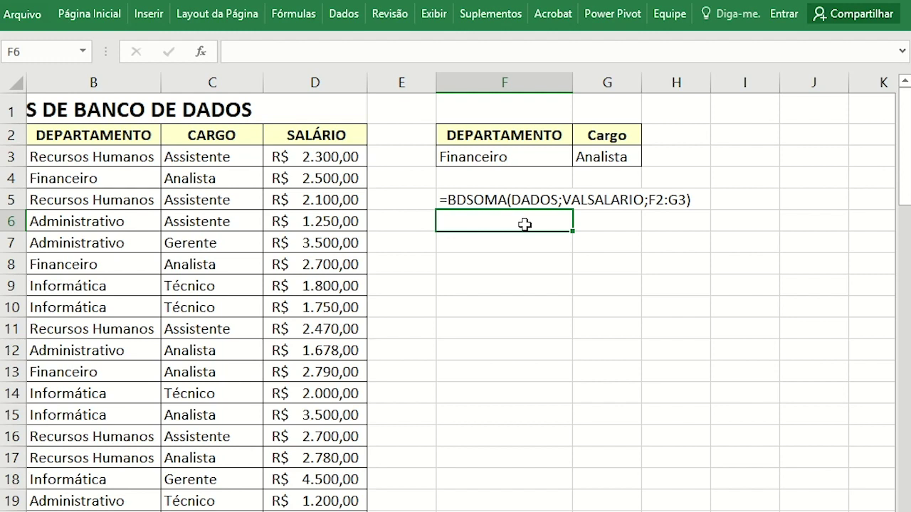
- Change the department criterion in F3 to Administrativo
left_click(457, 155)
type("A")
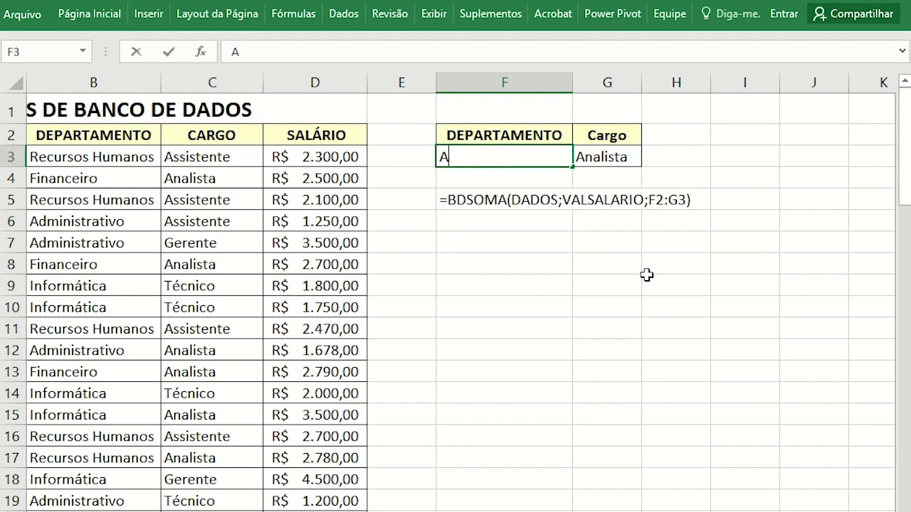
type("dministrativo")
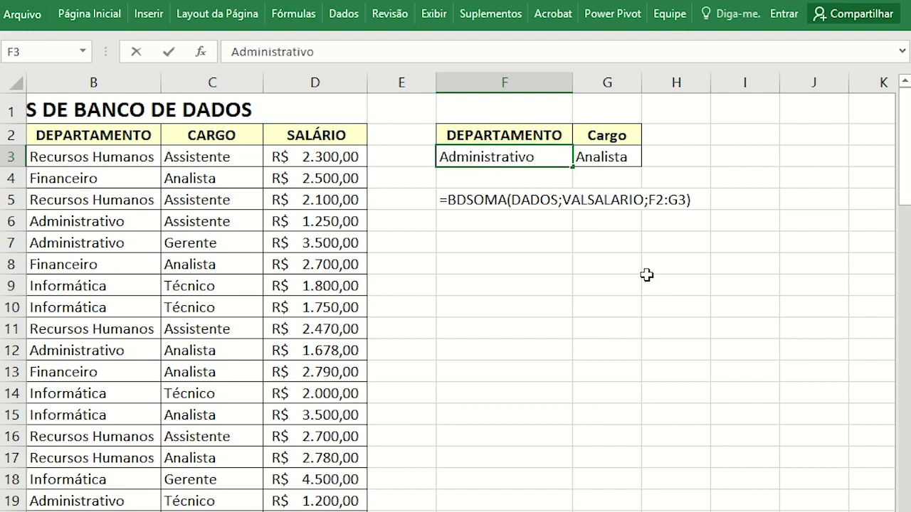
key("Return")
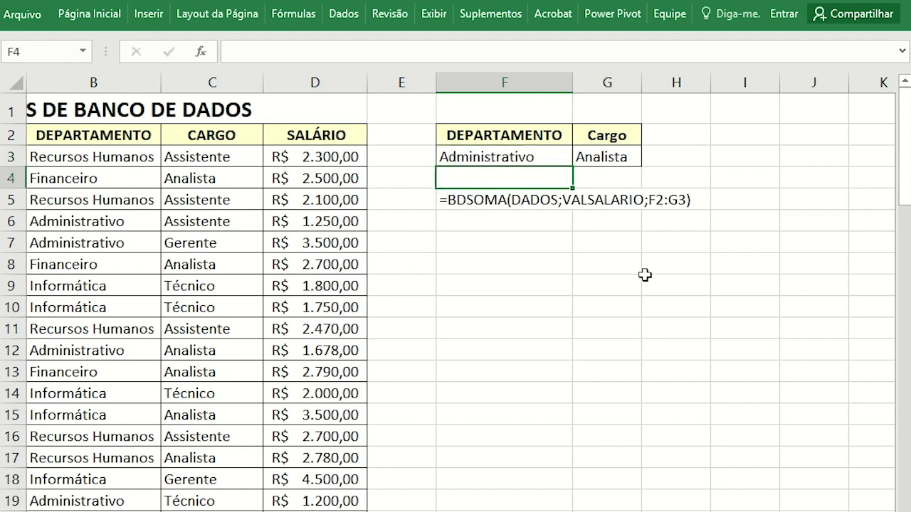
- Start a BDMÁX formula in F6 with the full employee table including headers (DADOS) as the database
left_click(459, 219)
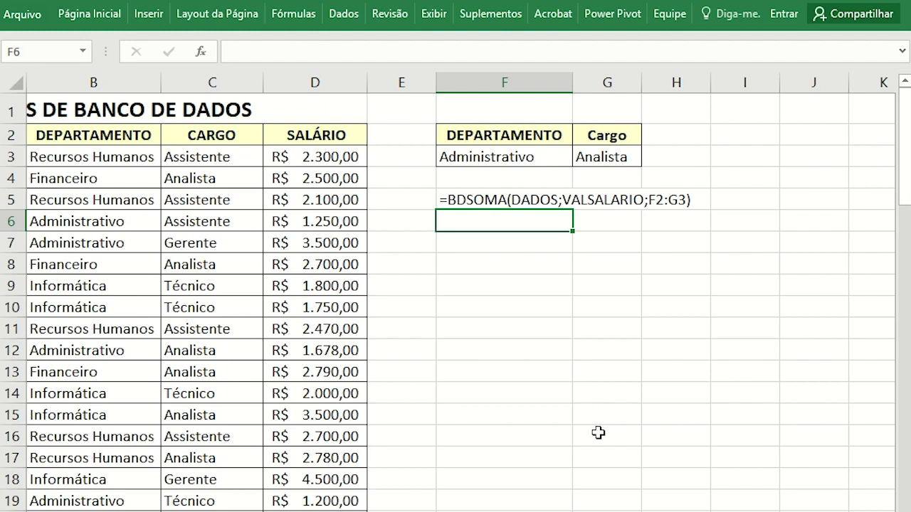
type("=")
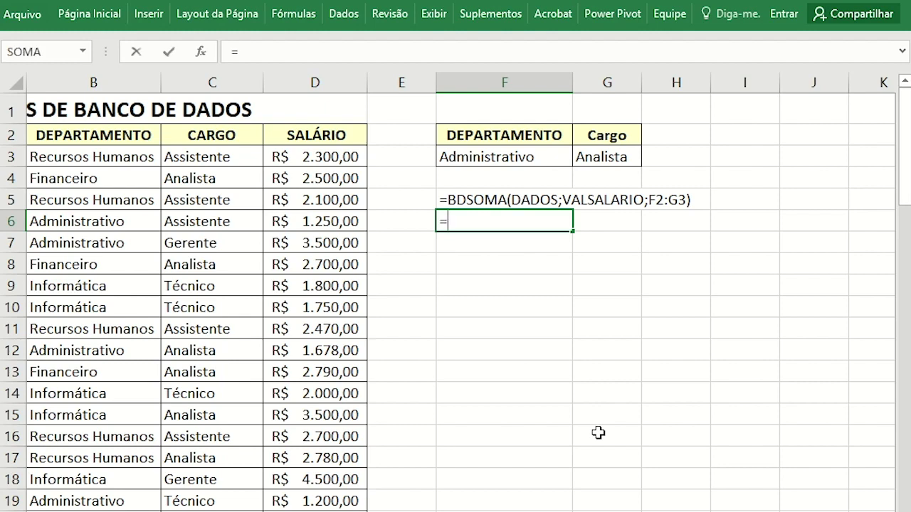
type("bdm")
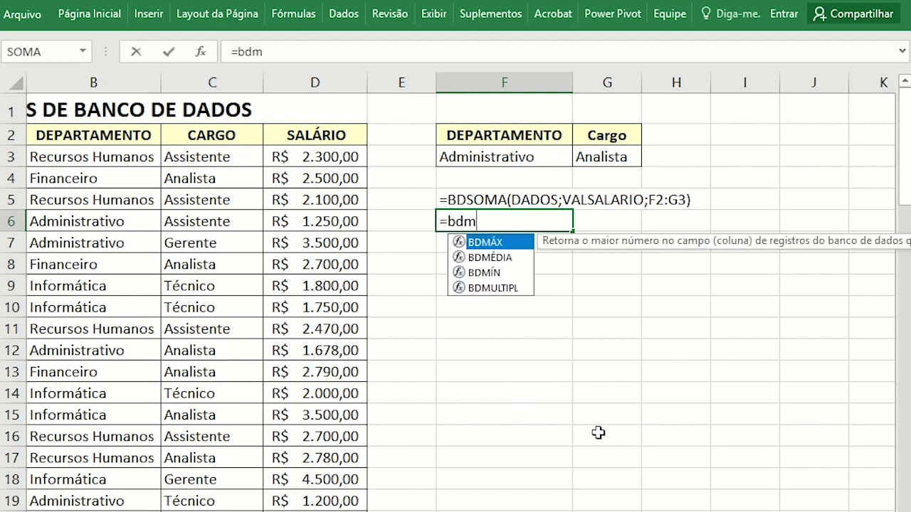
type("áx(")
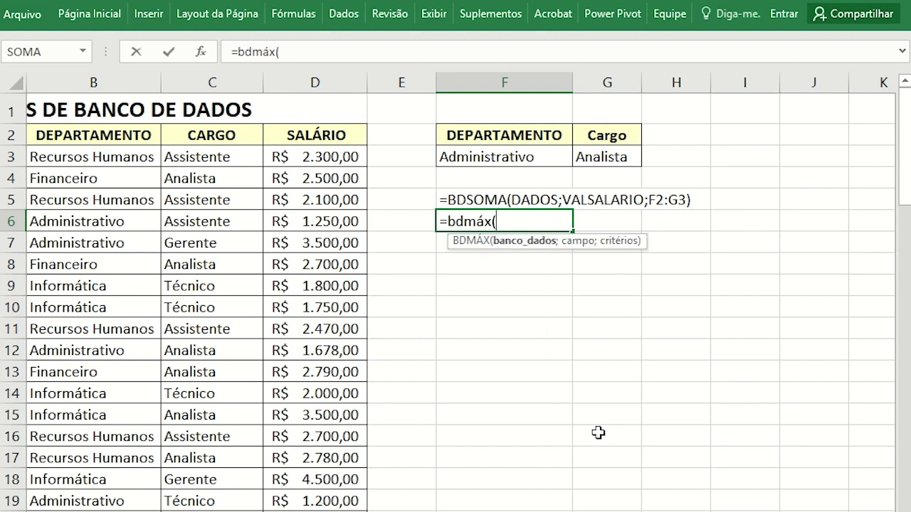
type("VALSALARIO")
left_click(320, 134)
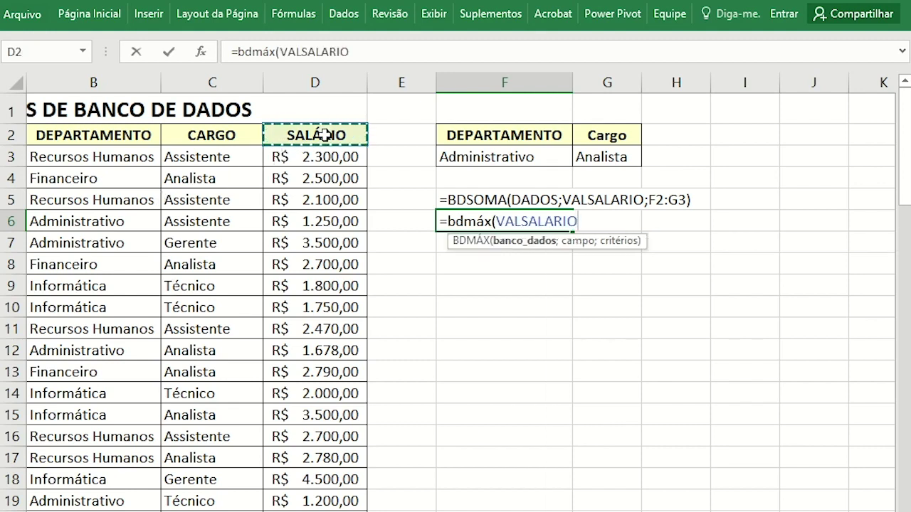
key("ctrl+shift+Down")
key("ctrl+shift+Left")
type(";")
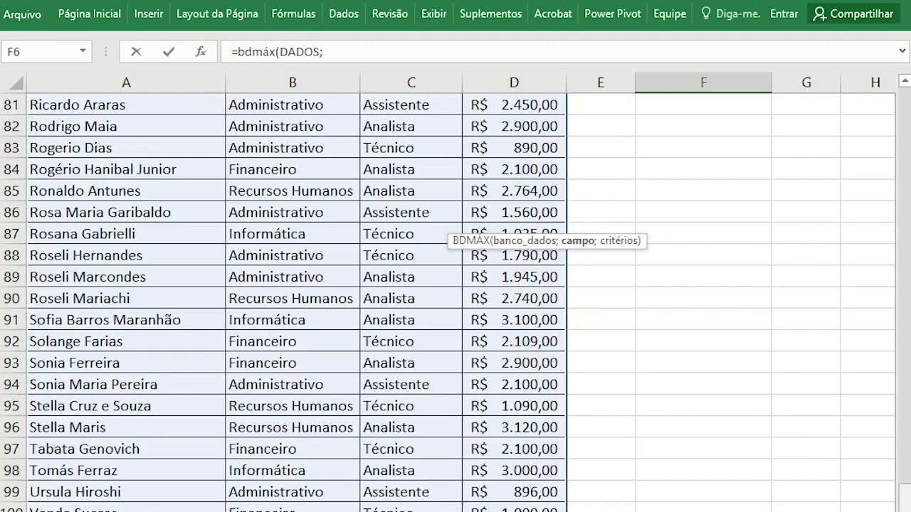
- Complete the BDMÁX formula with the SALÁRIO header (VALSALARIO) as the field and F2:F3 as the criteria
scroll(810, 122, "up", 20)
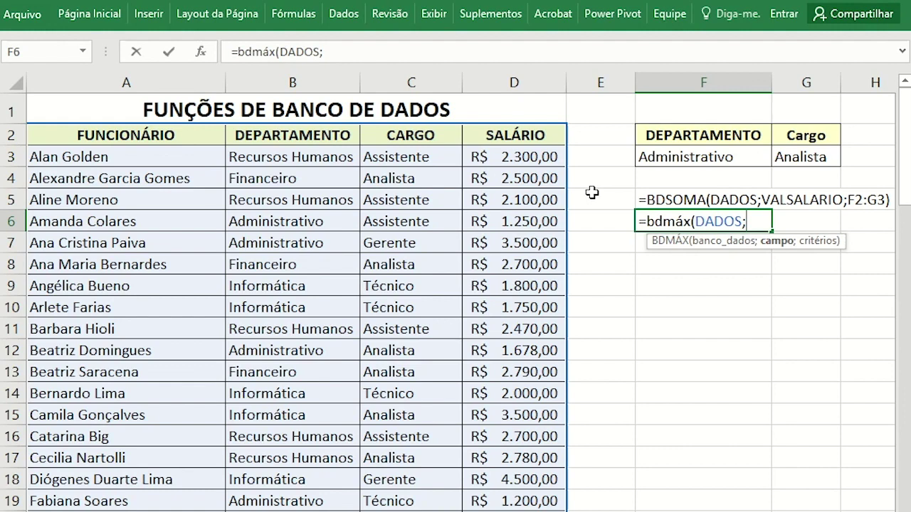
left_click(532, 137)
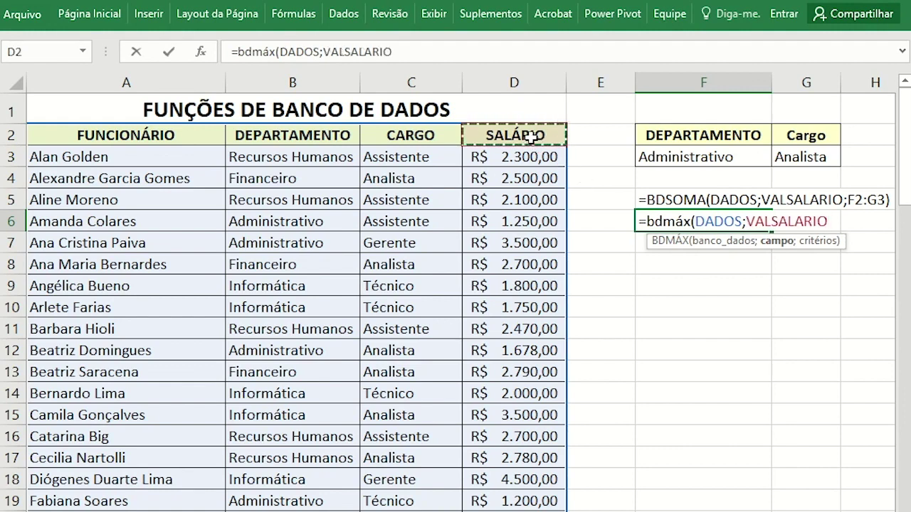
type(";")
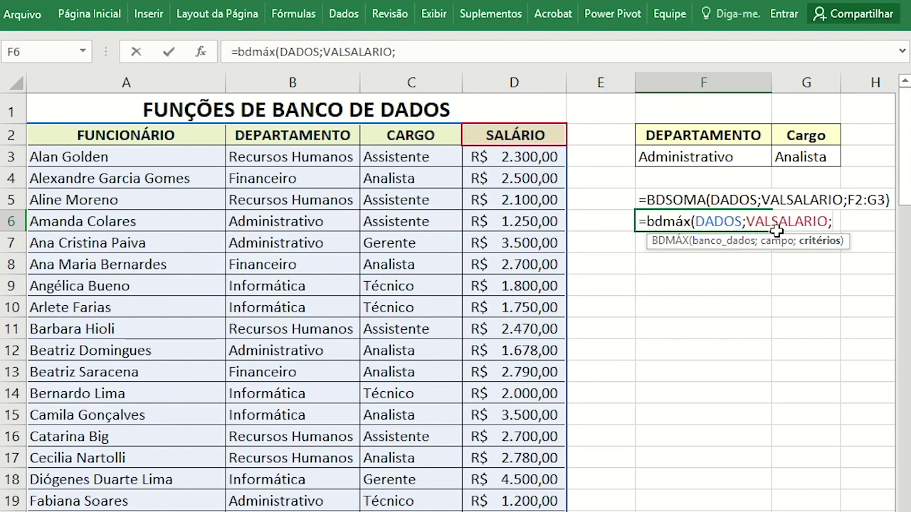
left_click(726, 138)
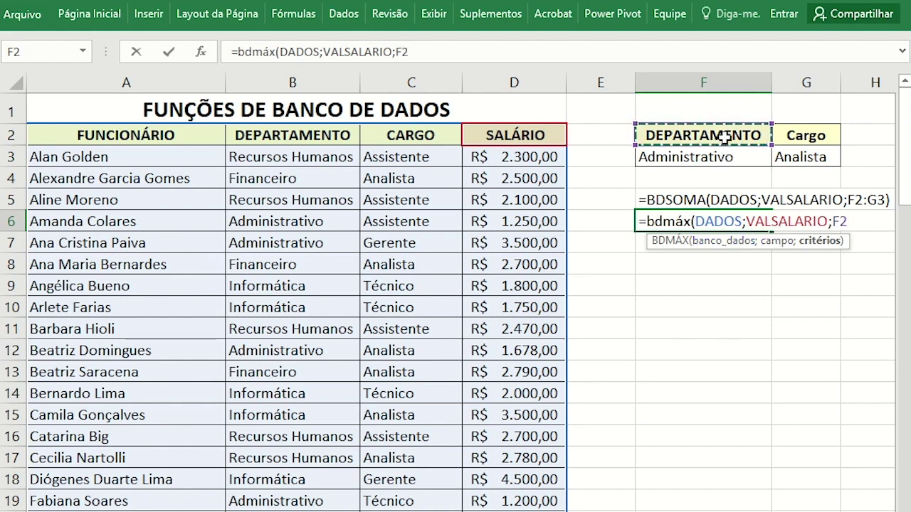
left_click_drag(726, 137, 717, 155)
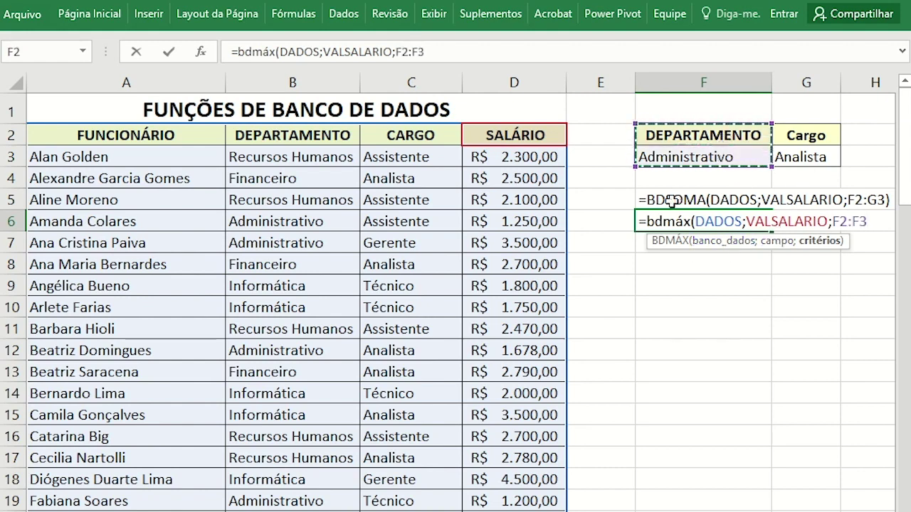
type(")")
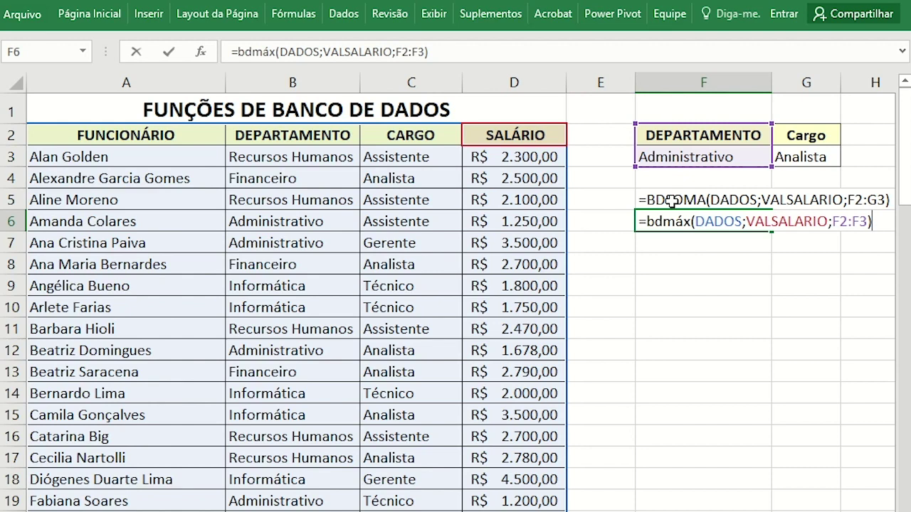
key("Return")
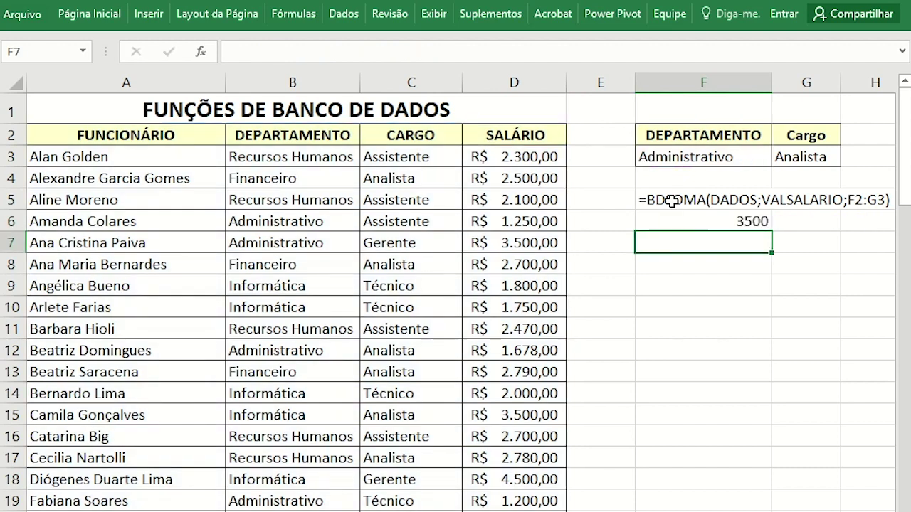
- Turn the BDMÁX formula in F6 into displayed text by prefixing it with an apostrophe
left_click(657, 226)
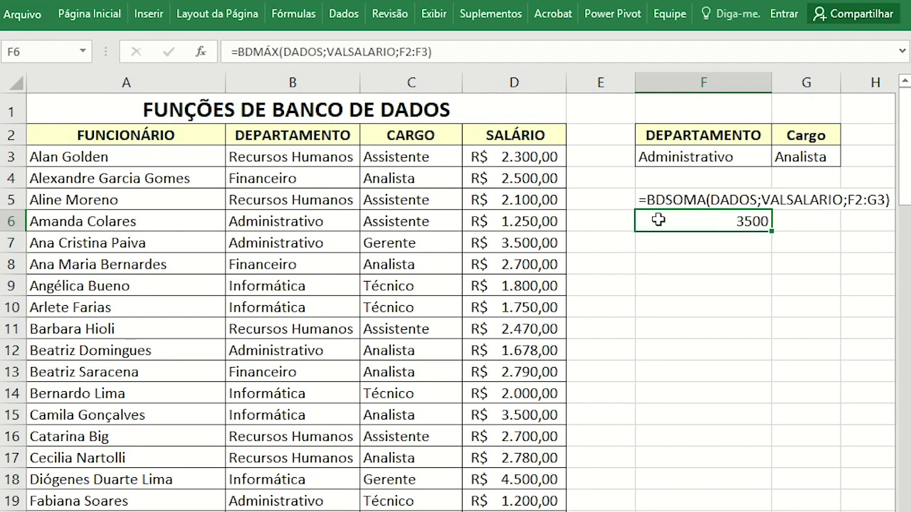
double_click(658, 224)
type("'")
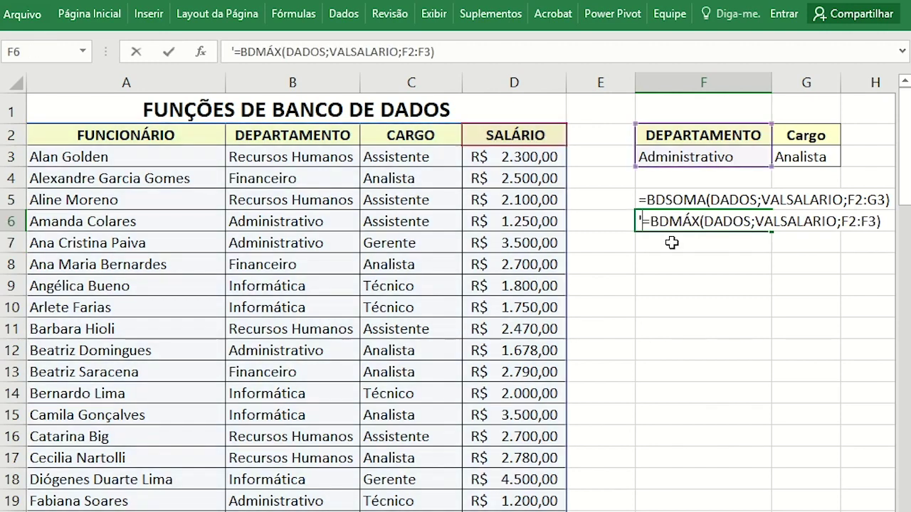
key("Return")
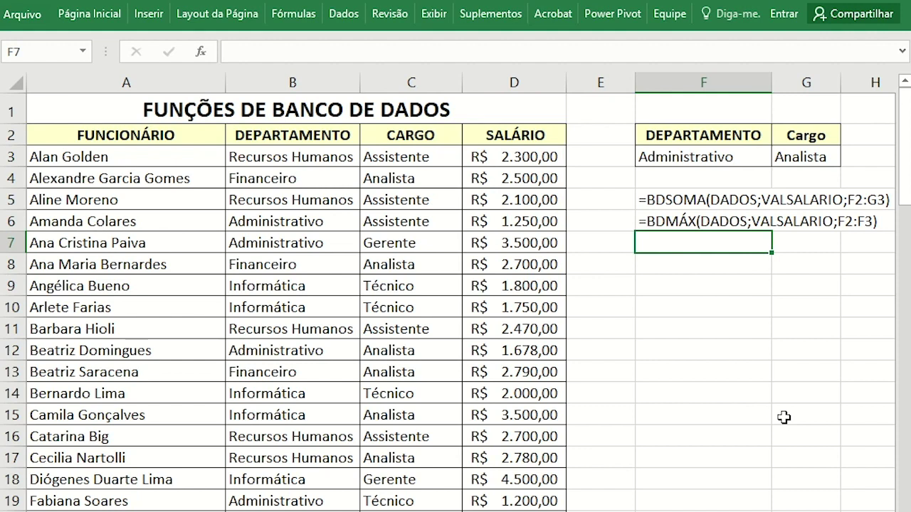
- Change the Cargo criterion in G3 to Gerente
left_click(799, 157)
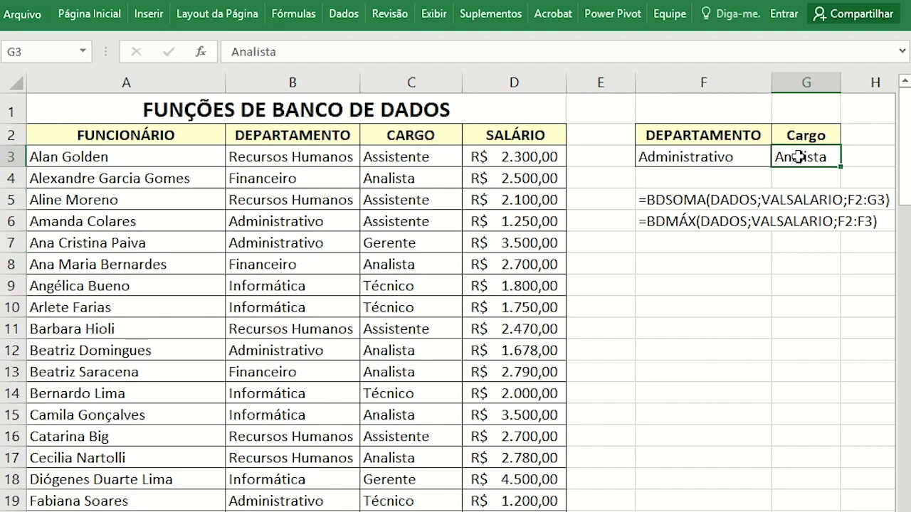
type("Gerente")
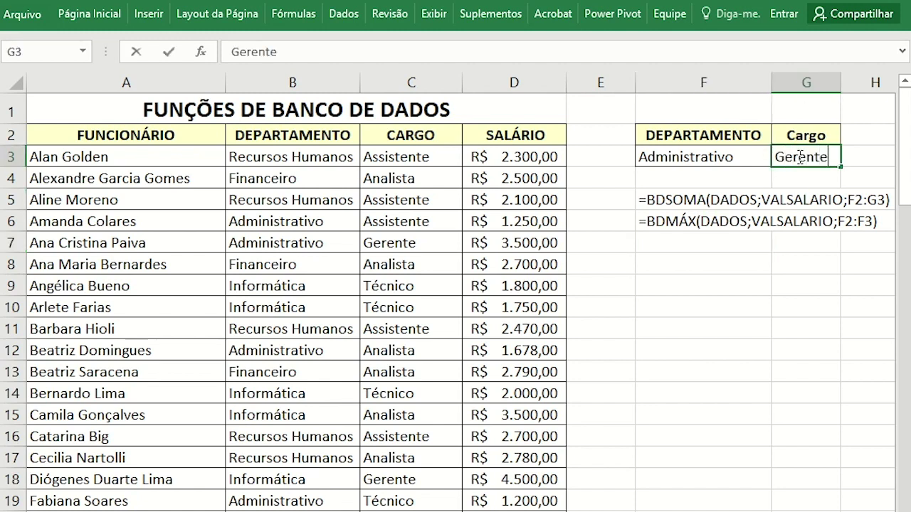
left_click(681, 245)
- Start a BDEXTRAIR formula in F7 with the full employee table including headers (DADOS) as the database
type("=")
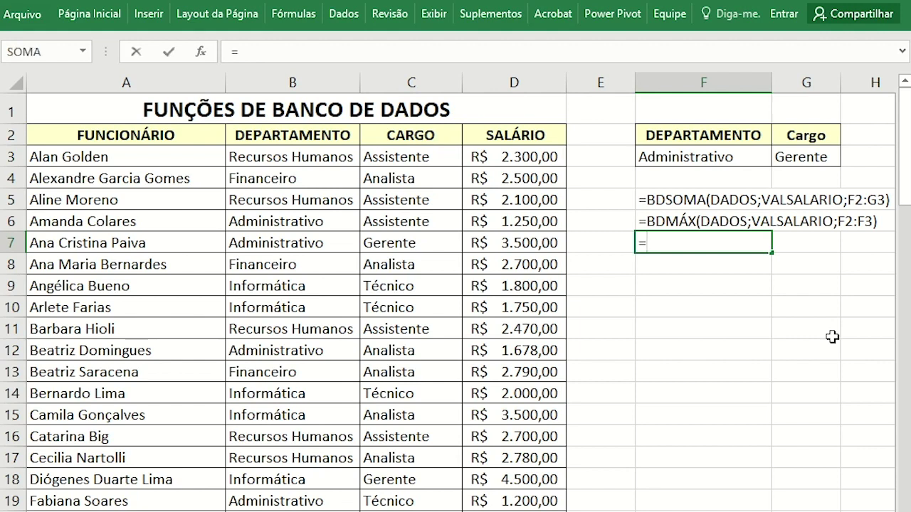
type("bd")
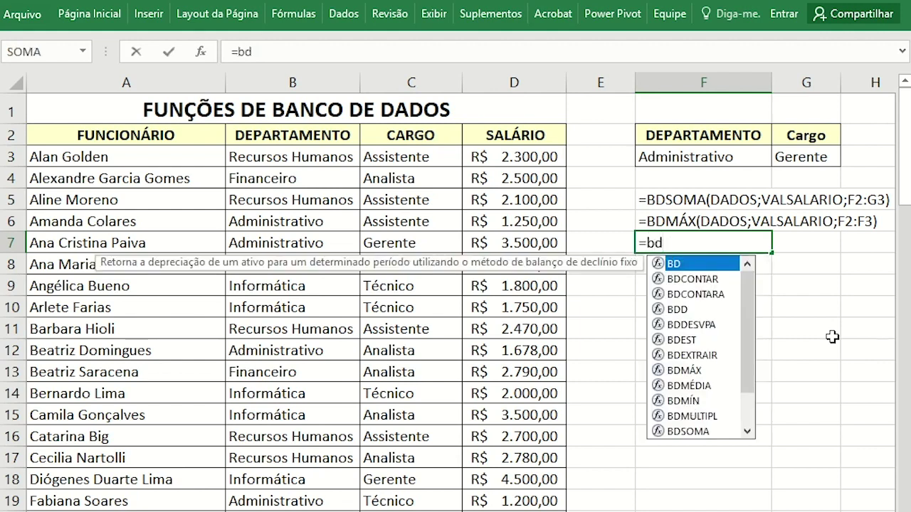
double_click(692, 355)
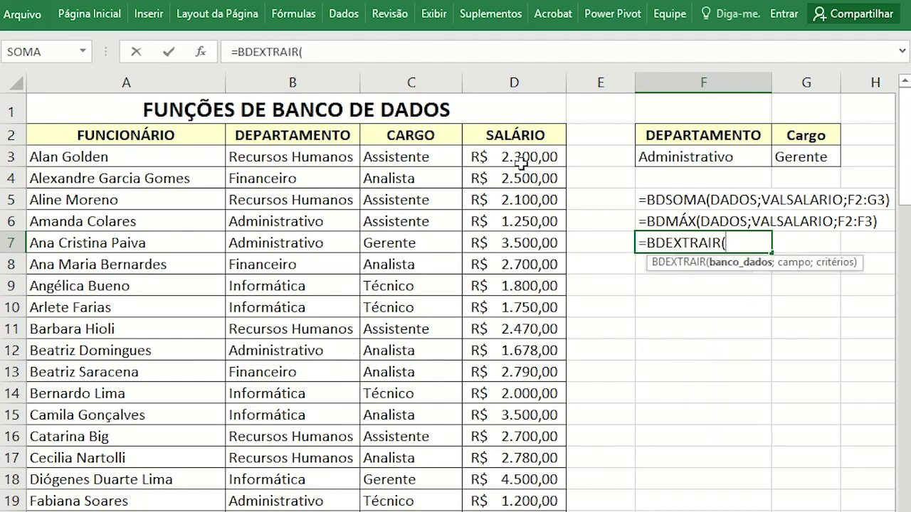
left_click(514, 133)
key("ctrl+shift+Left")
key("ctrl+shift+Down")
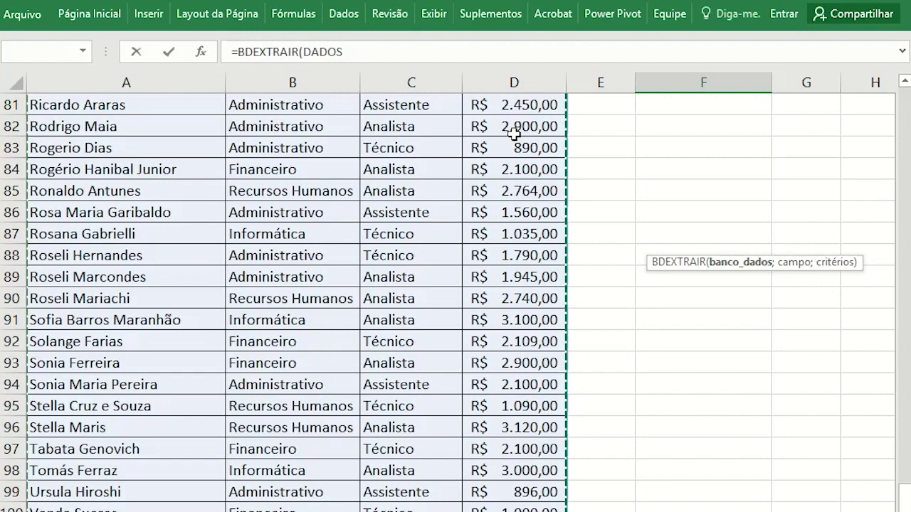
left_click_drag(904, 507, 902, 91)
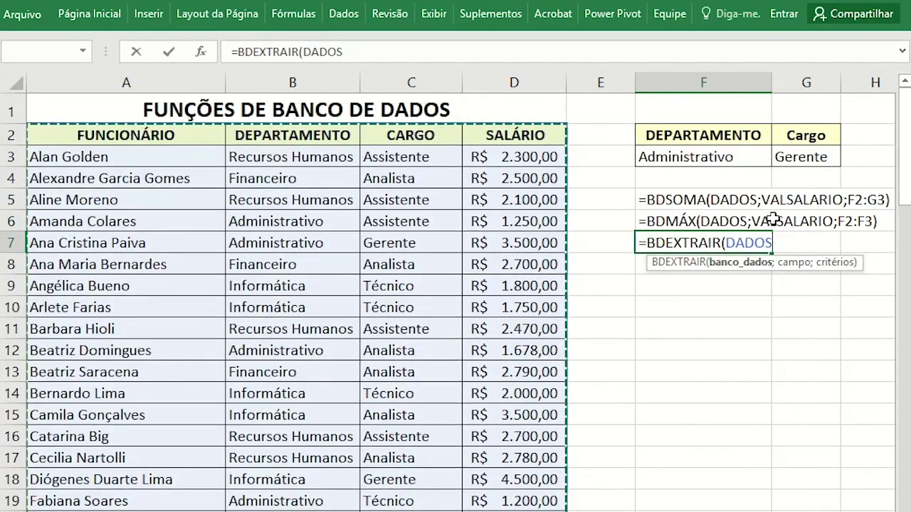
- Complete the BDEXTRAIR formula with the FUNCIONÁRIO header (Func) as the field and F2:G3 as the criteria
type(";")
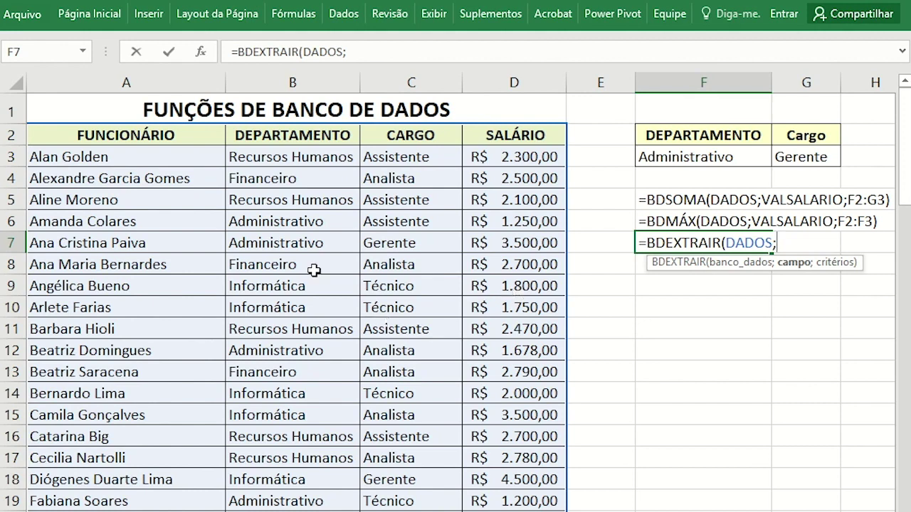
left_click(130, 138)
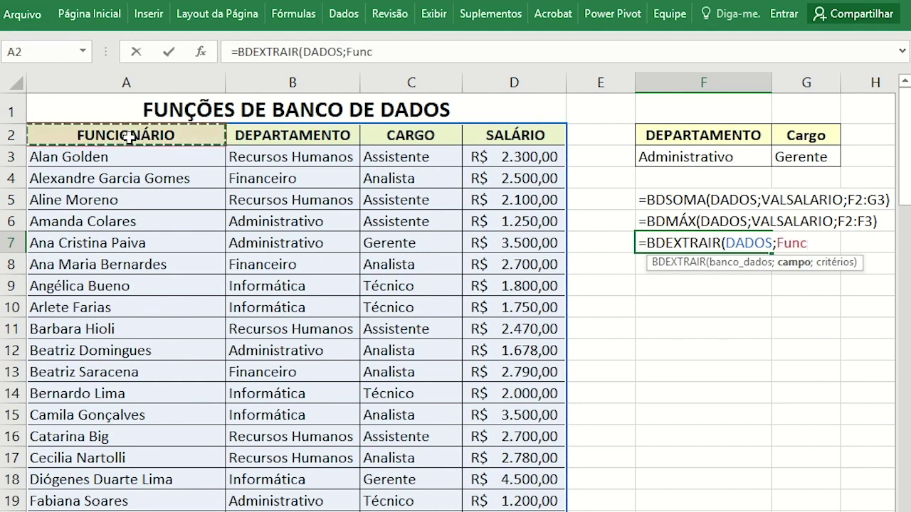
type(";")
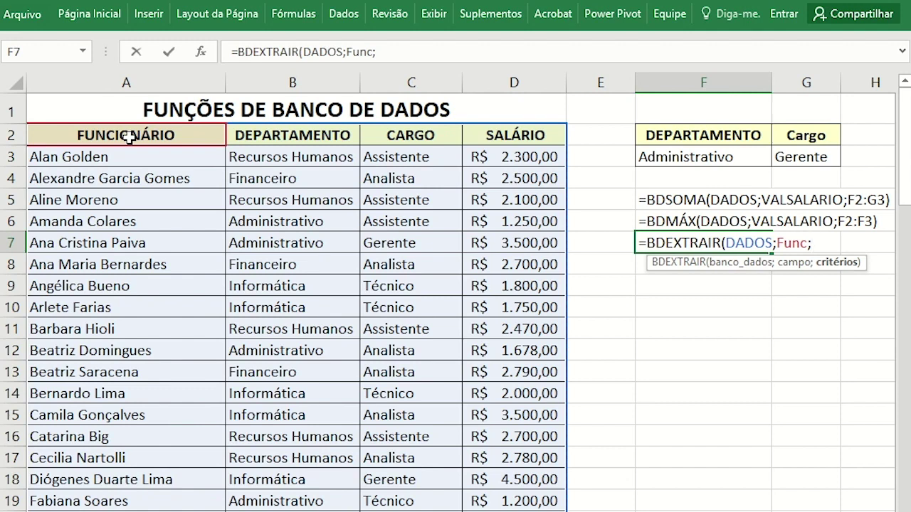
left_click_drag(726, 135, 807, 157)
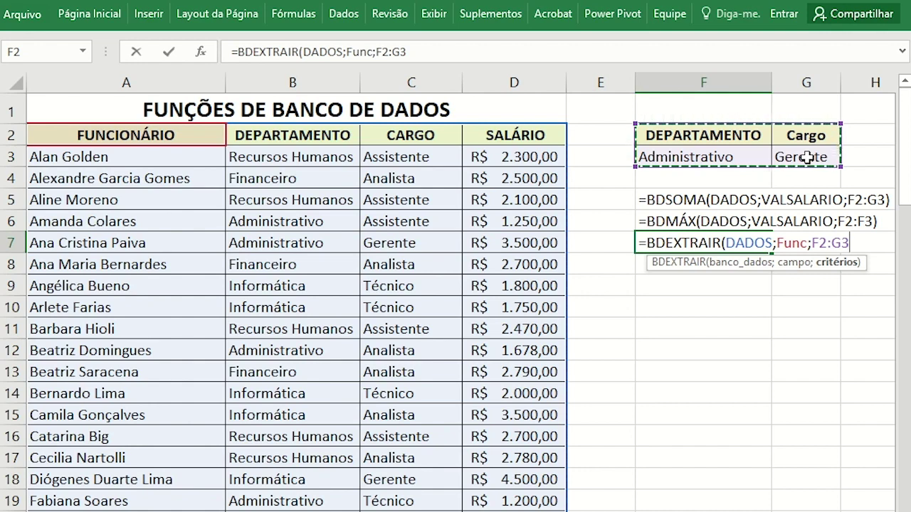
type(")")
key("Return")
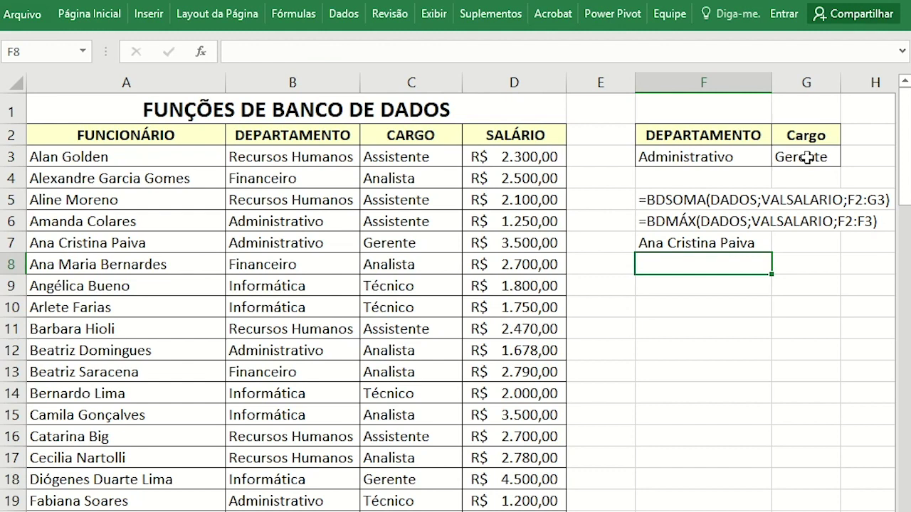
- Change the department criterion in F3 to Financeiro
left_click(704, 157)
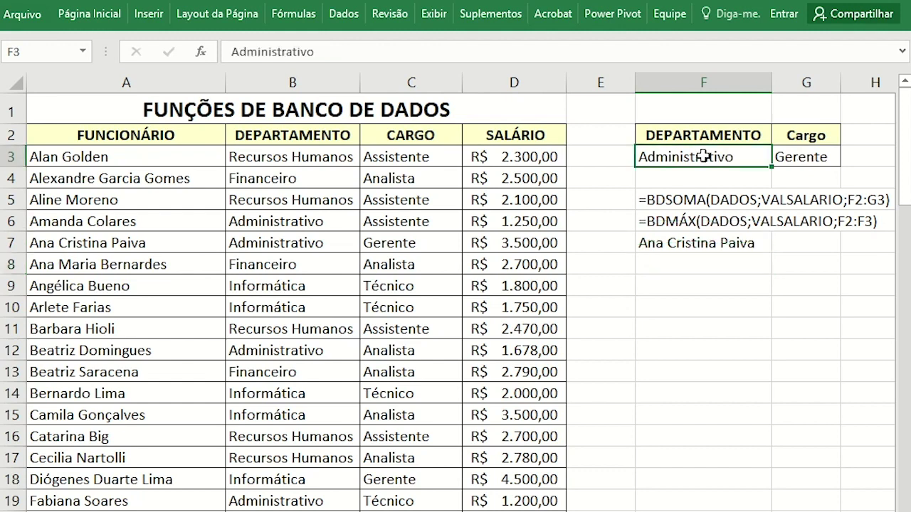
type("F")
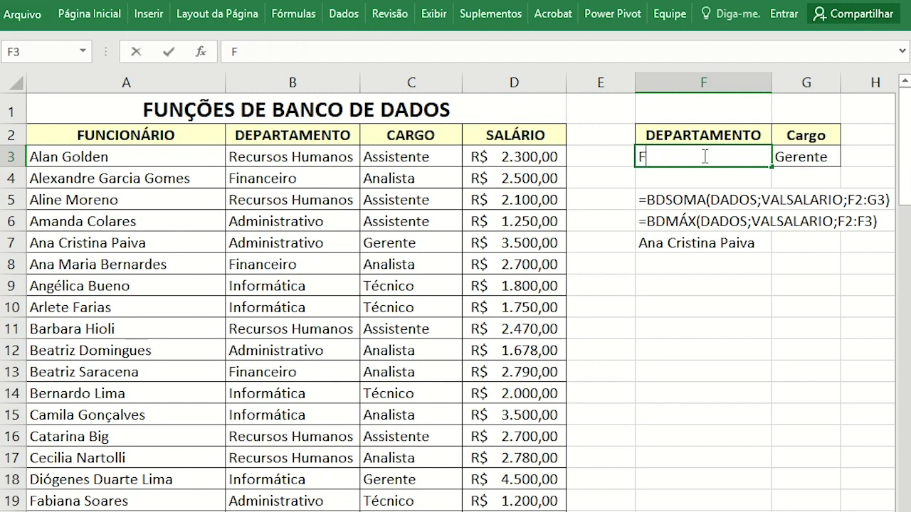
type("inanceiro")
key("Return")
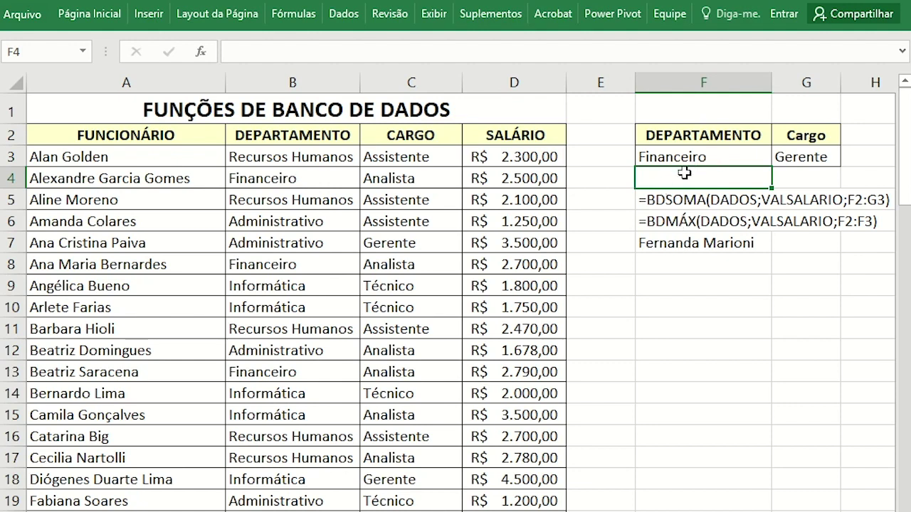
- Turn the BDEXTRAIR formula in F7 into displayed text by prefixing it with an apostrophe
left_click(640, 243)
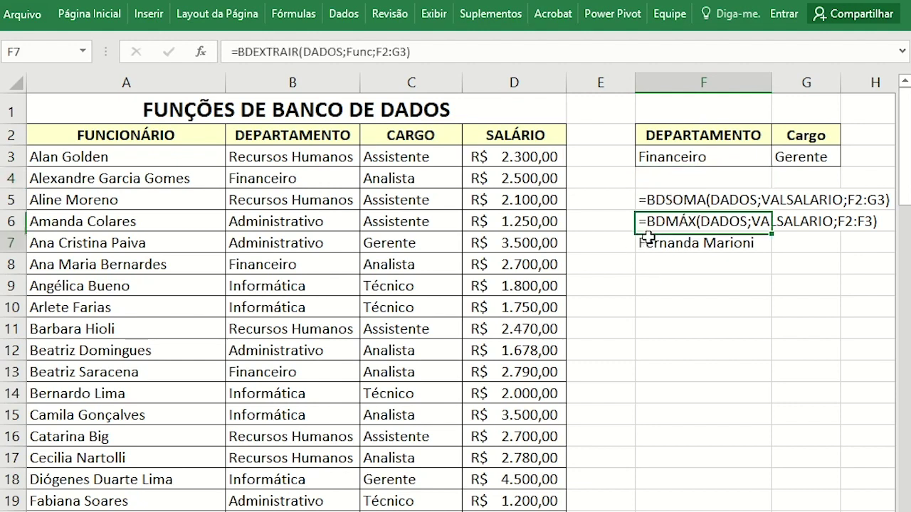
double_click(641, 243)
key("Escape")
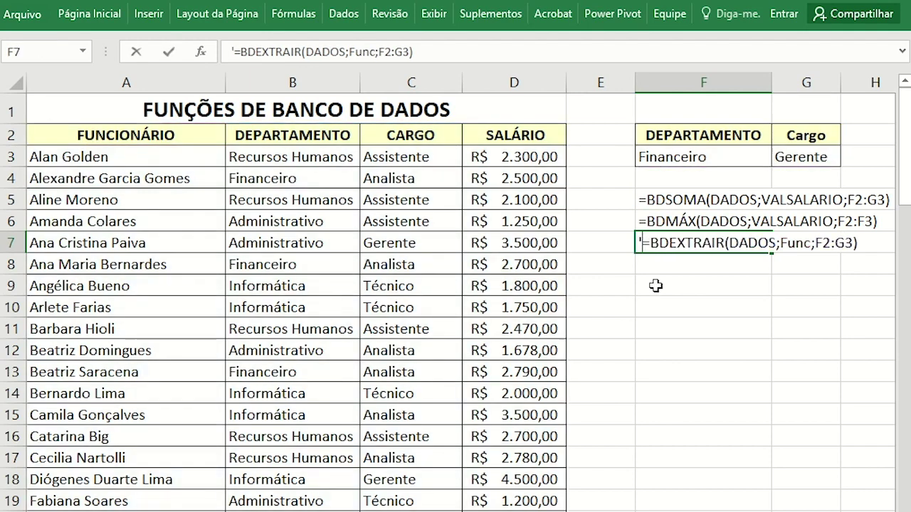
left_click(667, 267)
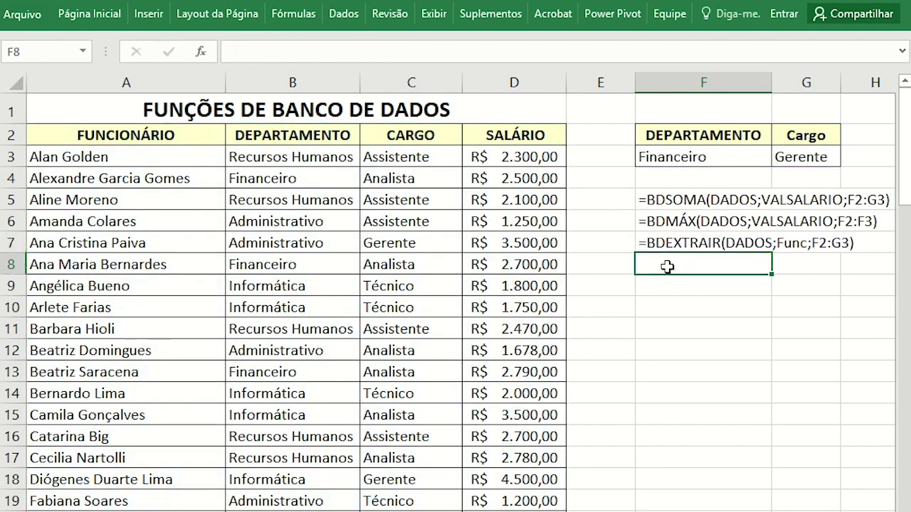
- Start a BDCONTARA formula in F8 with the full employee table including headers (DADOS) as the database
type("=bdcon")
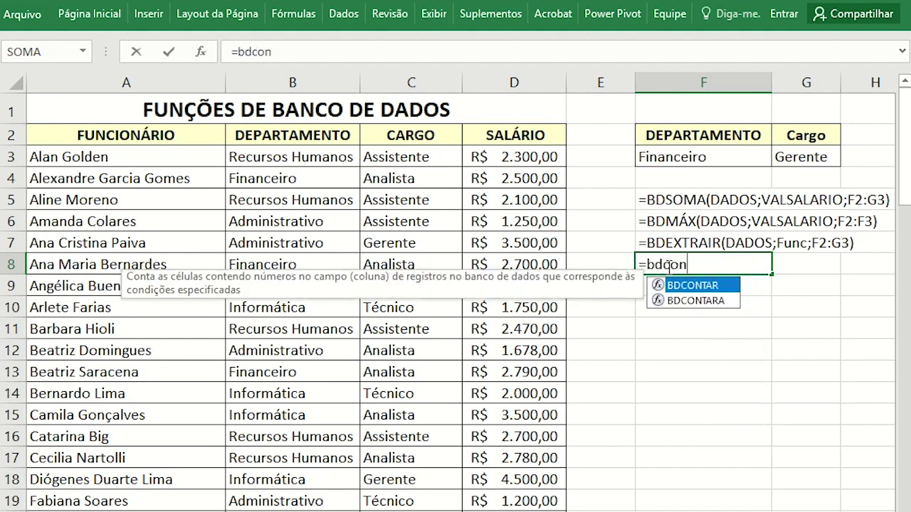
double_click(685, 301)
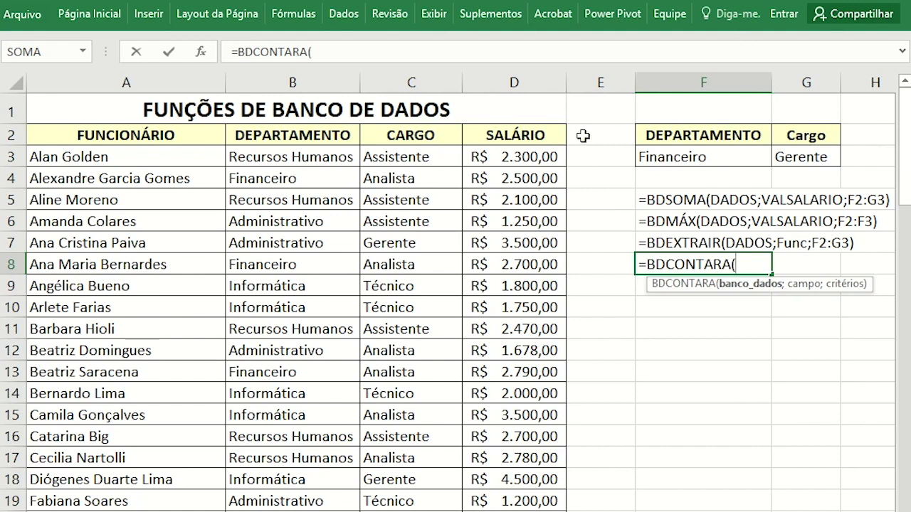
left_click(529, 128)
key("ctrl+shift+Left")
key("ctrl+shift+Down")
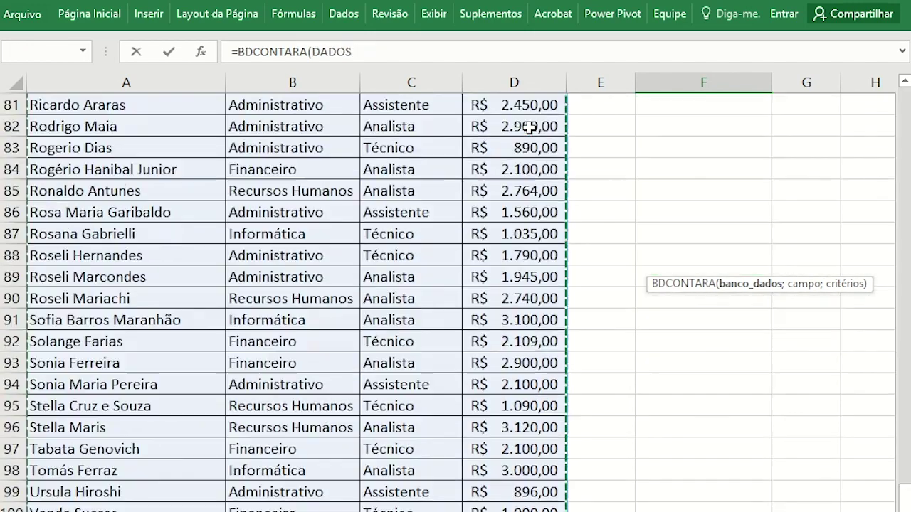
scroll(908, 377, "up", 8)
left_click_drag(909, 377, 900, 114)
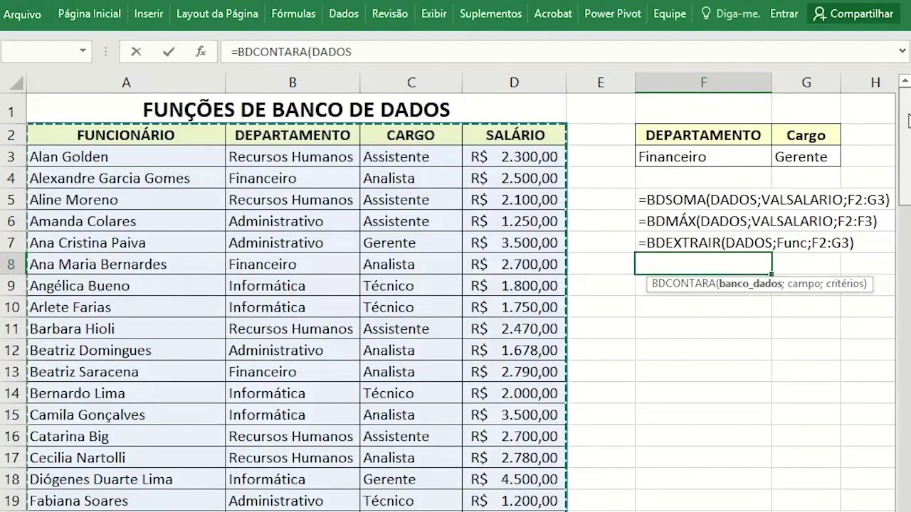
- Complete the BDCONTARA formula with the FUNCIONÁRIO header (Func) as the field and F2:F3 as the criteria
type(";")
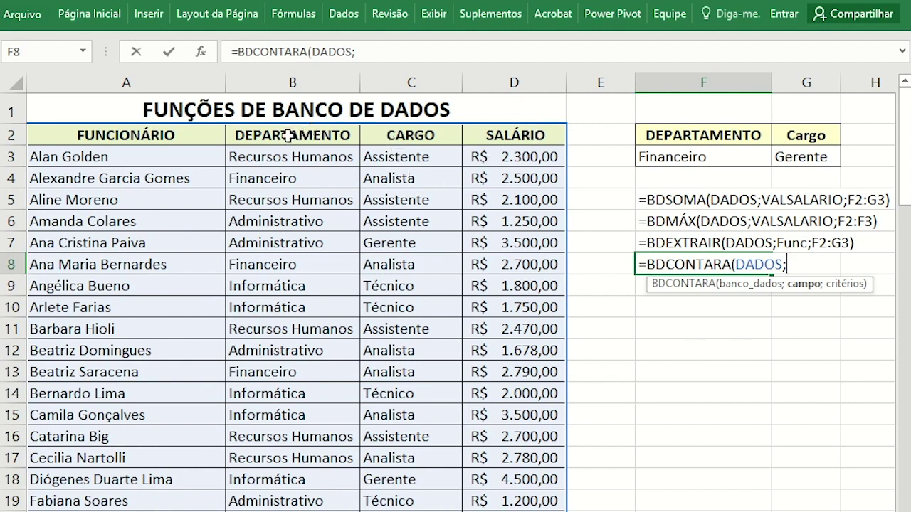
left_click(177, 139)
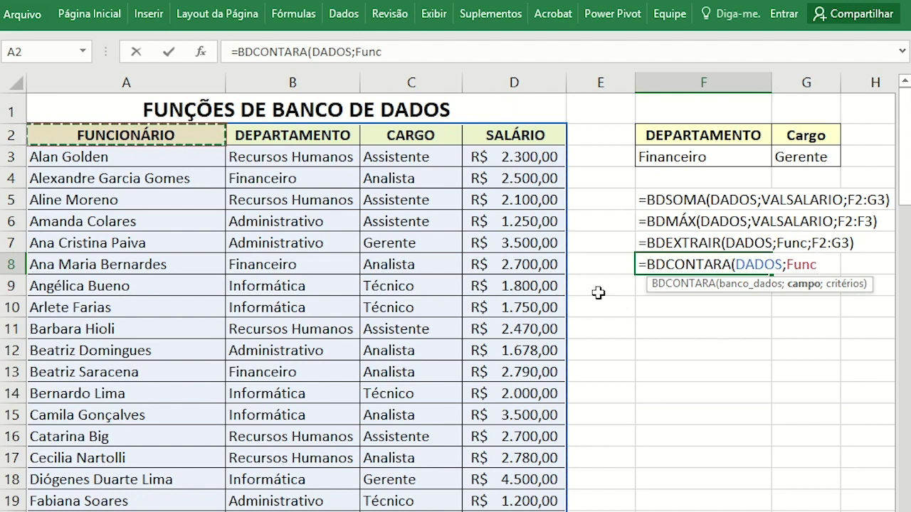
type(";")
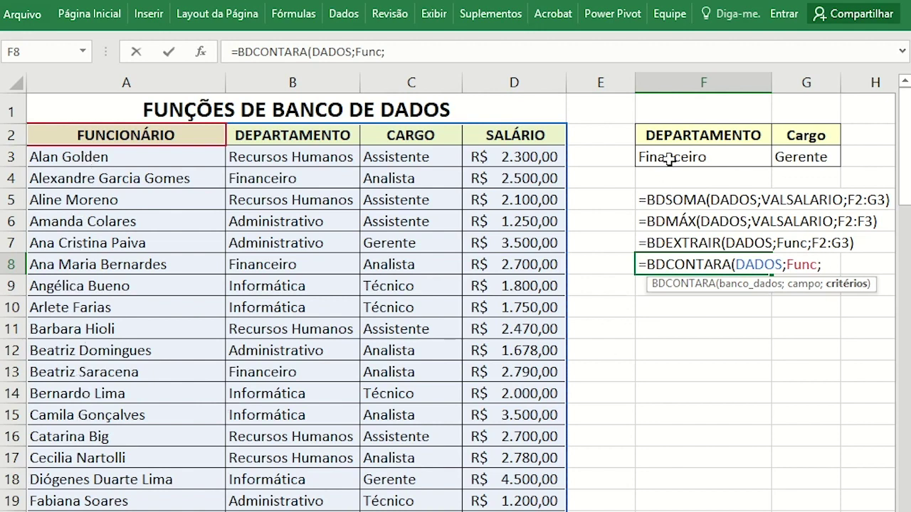
left_click_drag(682, 135, 678, 163)
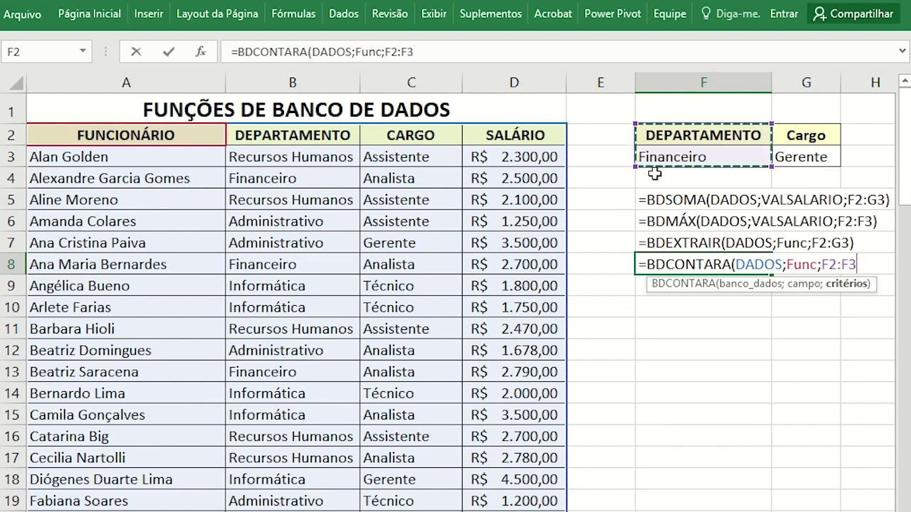
type(")")
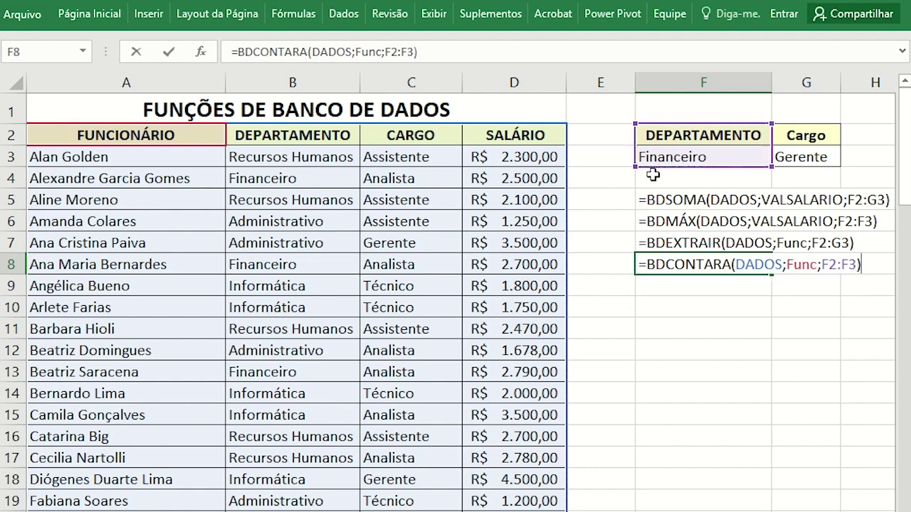
key("Return")
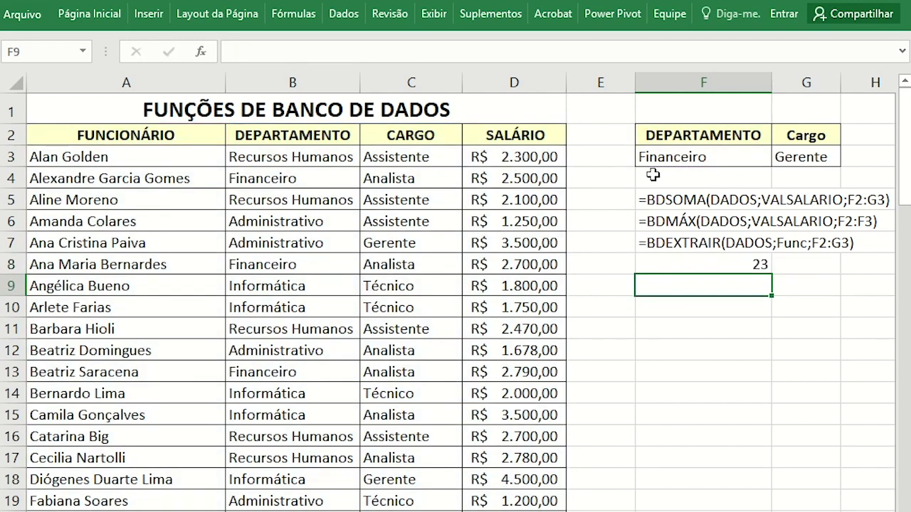
- Change the department criterion in F3 to Informática
left_click(682, 158)
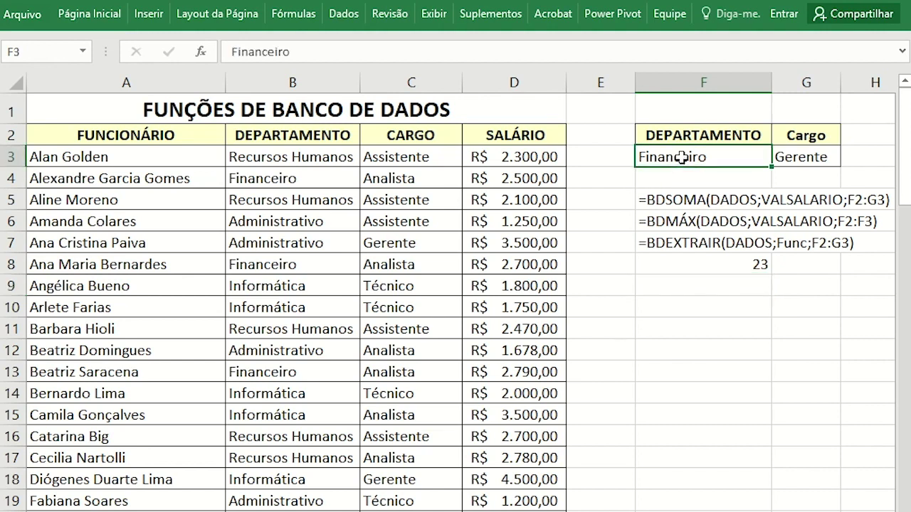
type("Informática")
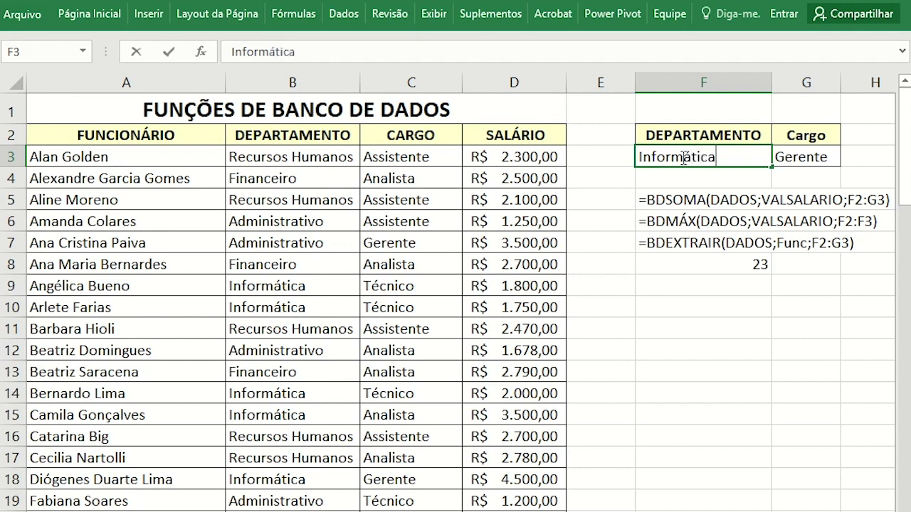
key("Return")
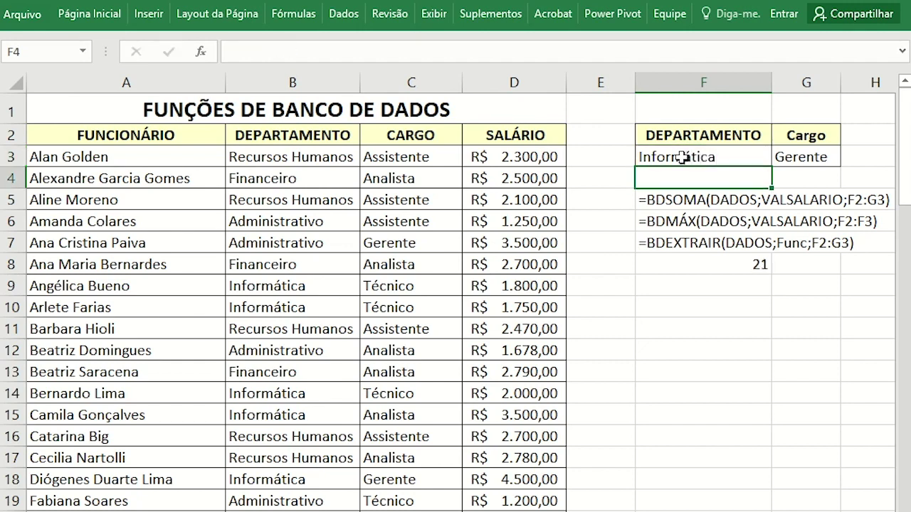
- Turn the BDCONTARA formula in F8 into displayed text by prefixing it with an apostrophe
double_click(649, 265)
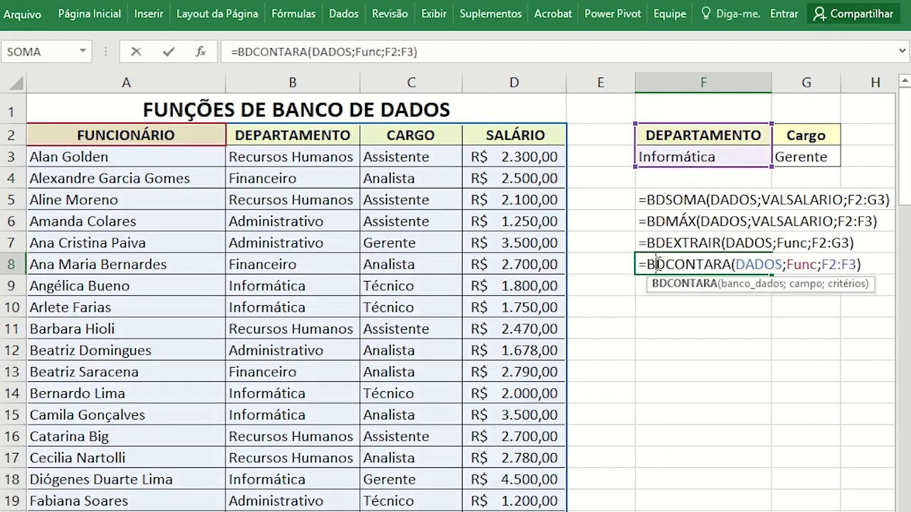
type("'")
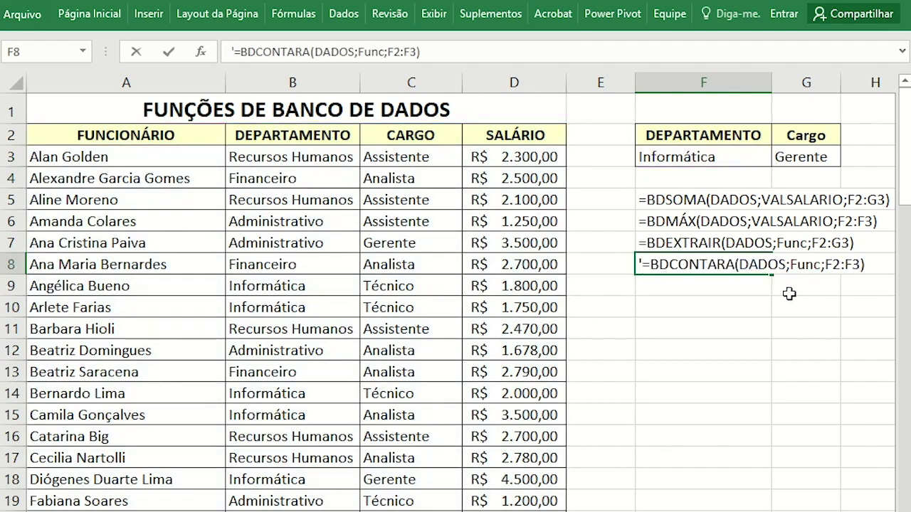
key("Return")
left_click_drag(81, 154, 81, 501)
left_click(703, 288)
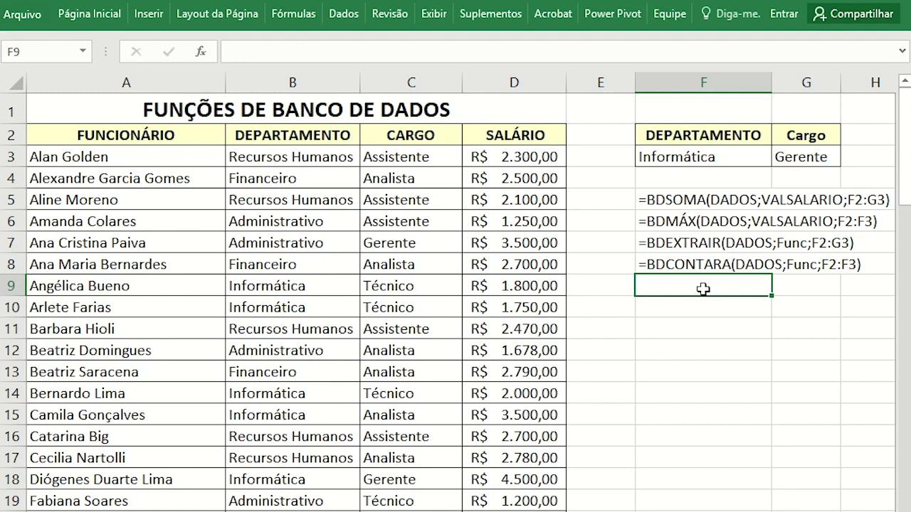
left_click_drag(754, 137, 792, 163)
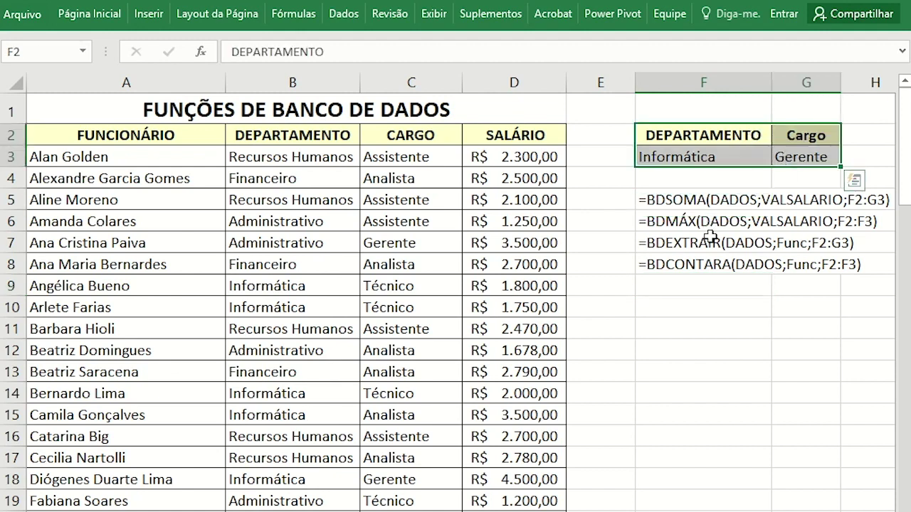